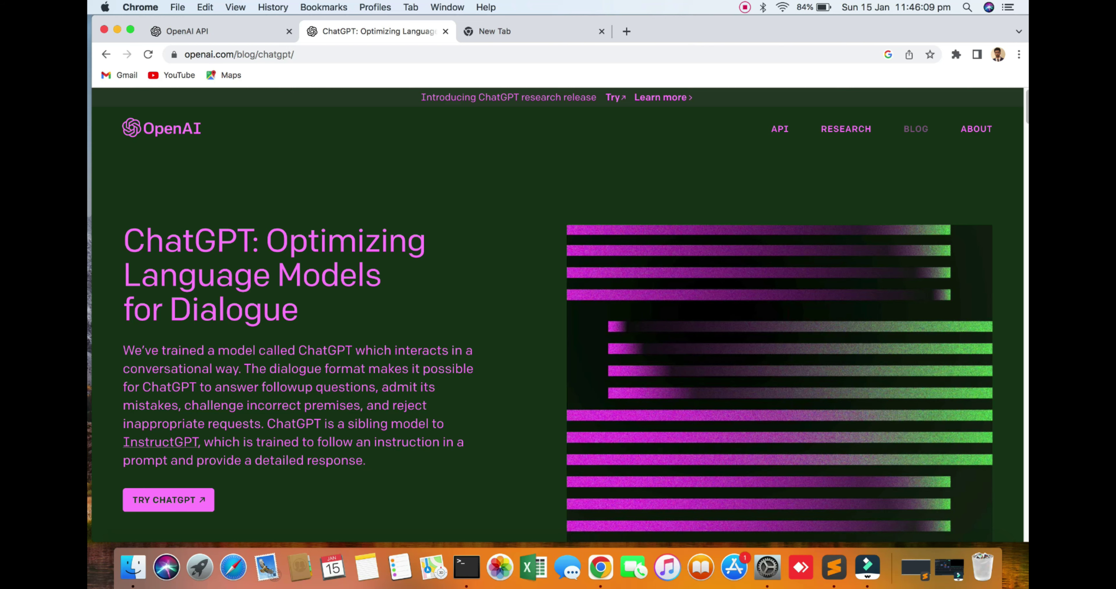
# Skim the introduction of the ChatGPT blog post and open OpenAI's Research page
pyautogui.scroll(-6, 558, 316)
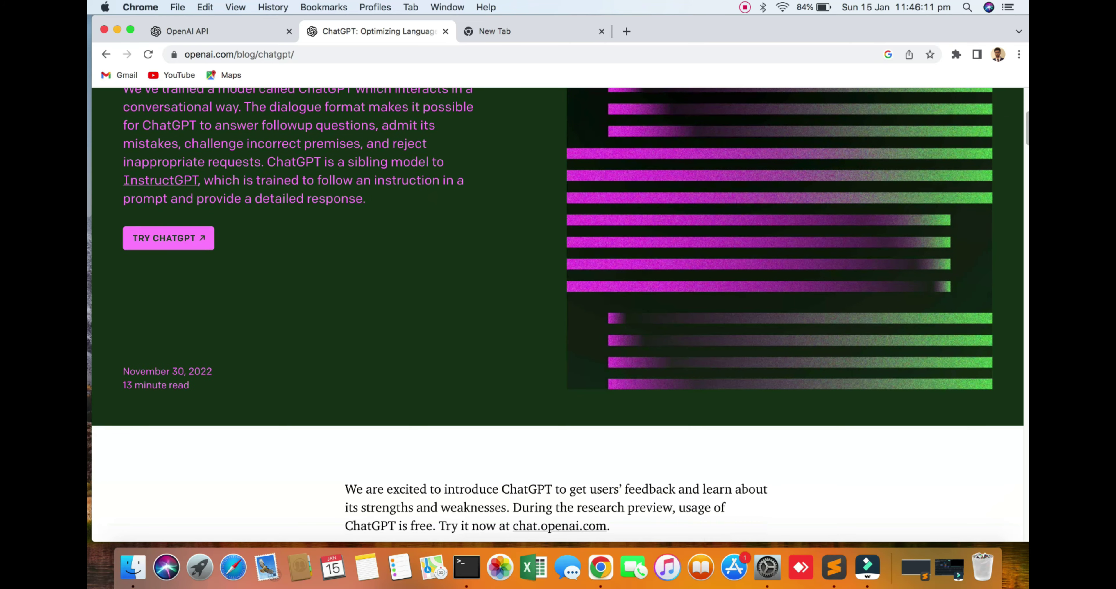
pyautogui.scroll(6, 558, 316)
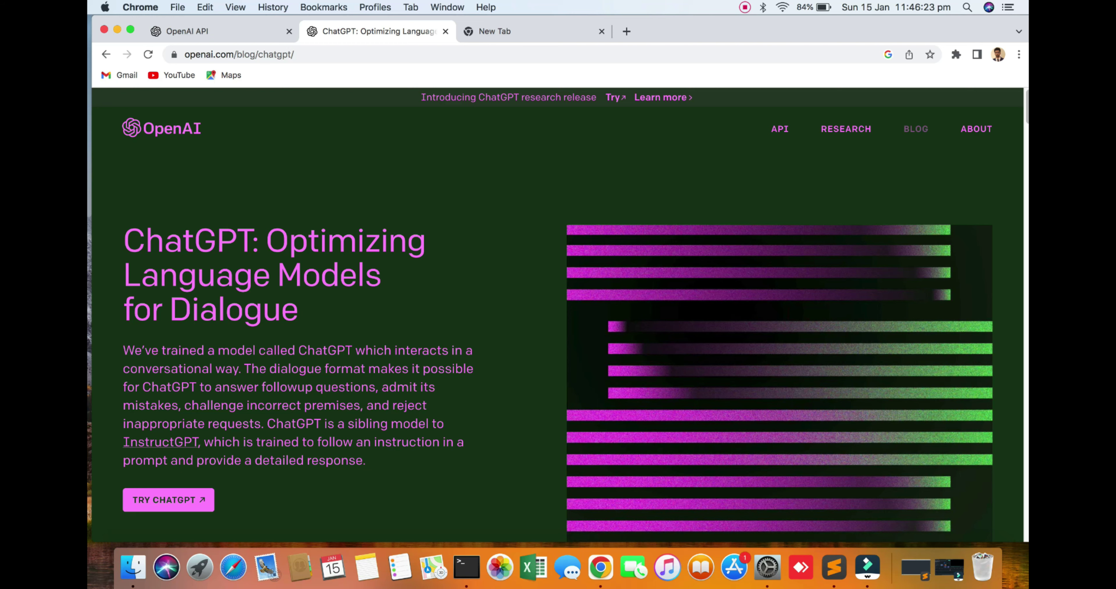
pyautogui.click(847, 128)
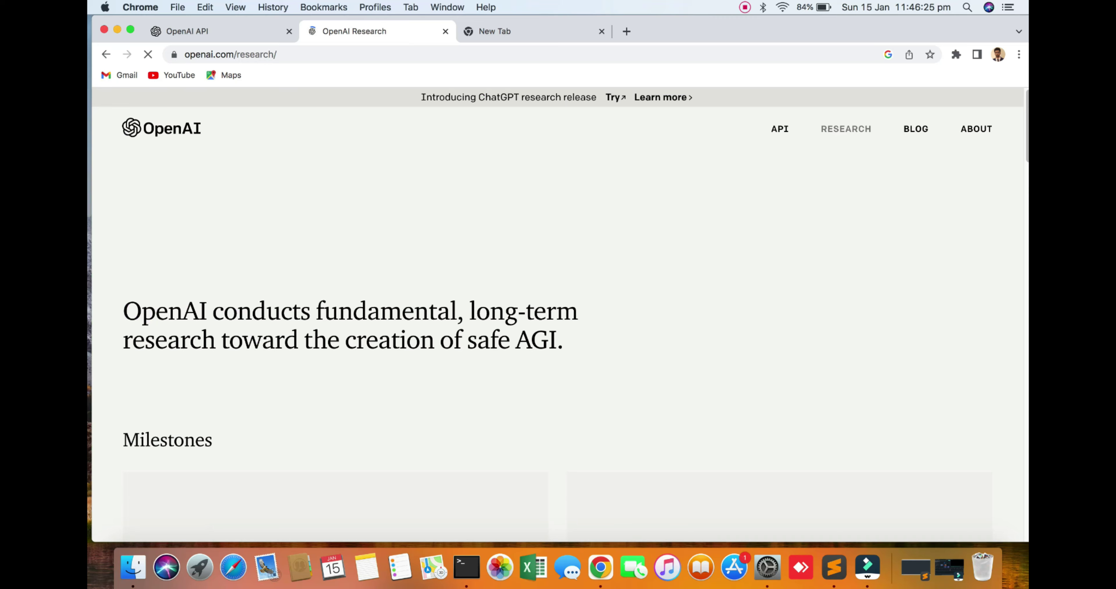
# Open OpenAI's About page and read it from the mission statement through the highlights and hiring sections to the footer
pyautogui.click(977, 128)
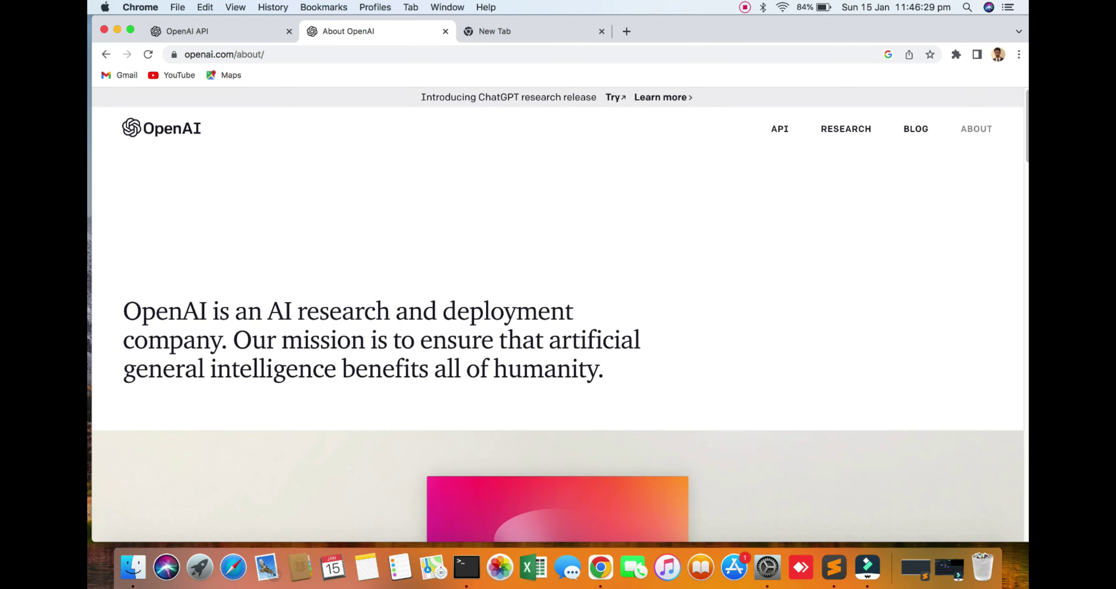
pyautogui.doubleClick(164, 312)
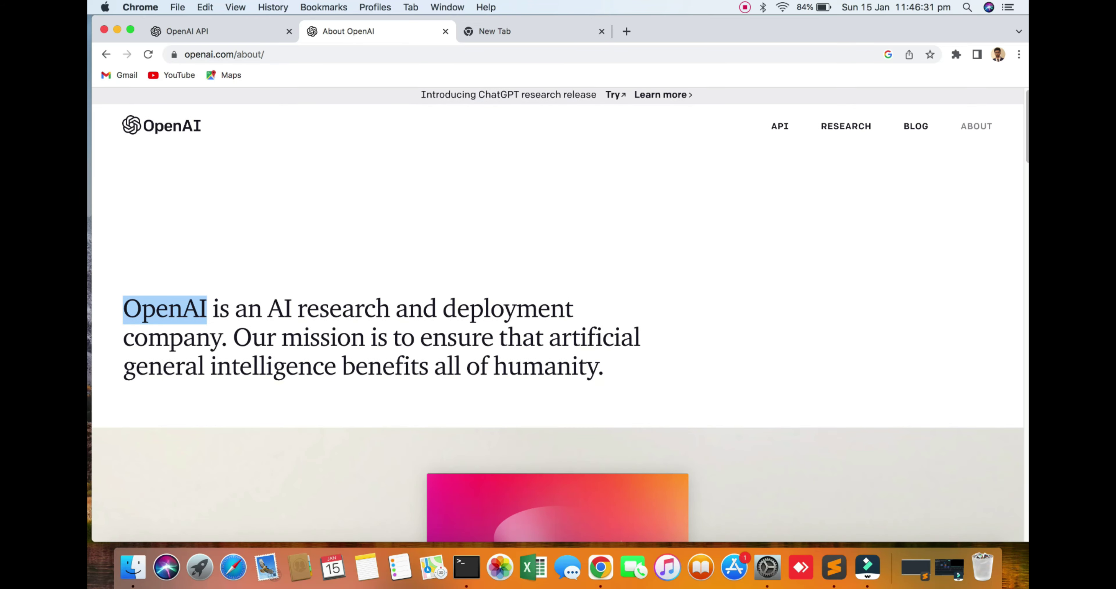
pyautogui.scroll(-1, 558, 316)
pyautogui.scroll(-4, 558, 315)
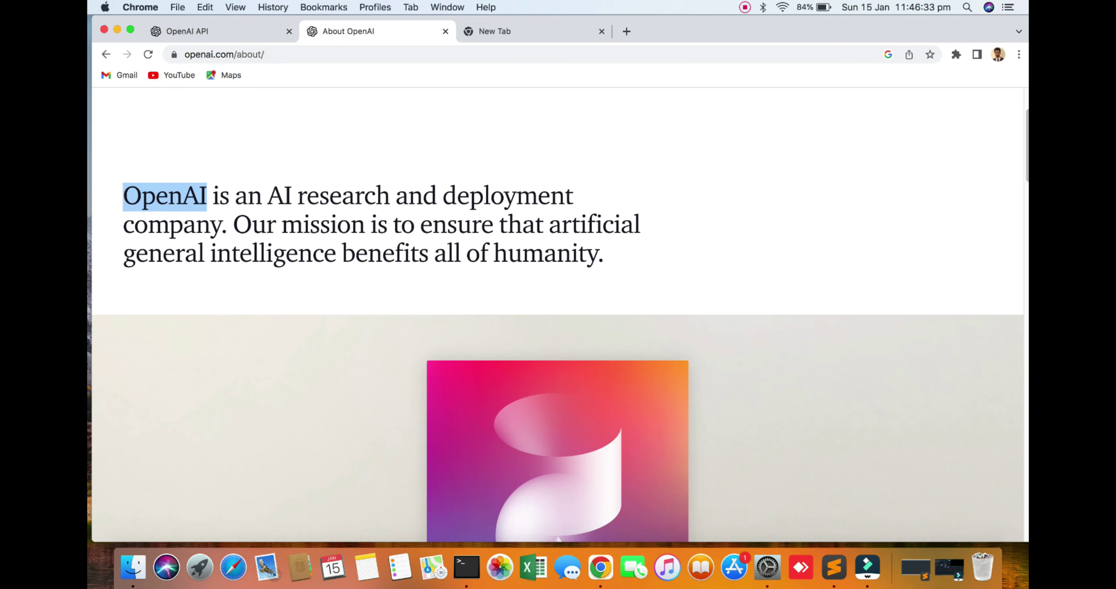
pyautogui.scroll(-4, 558, 316)
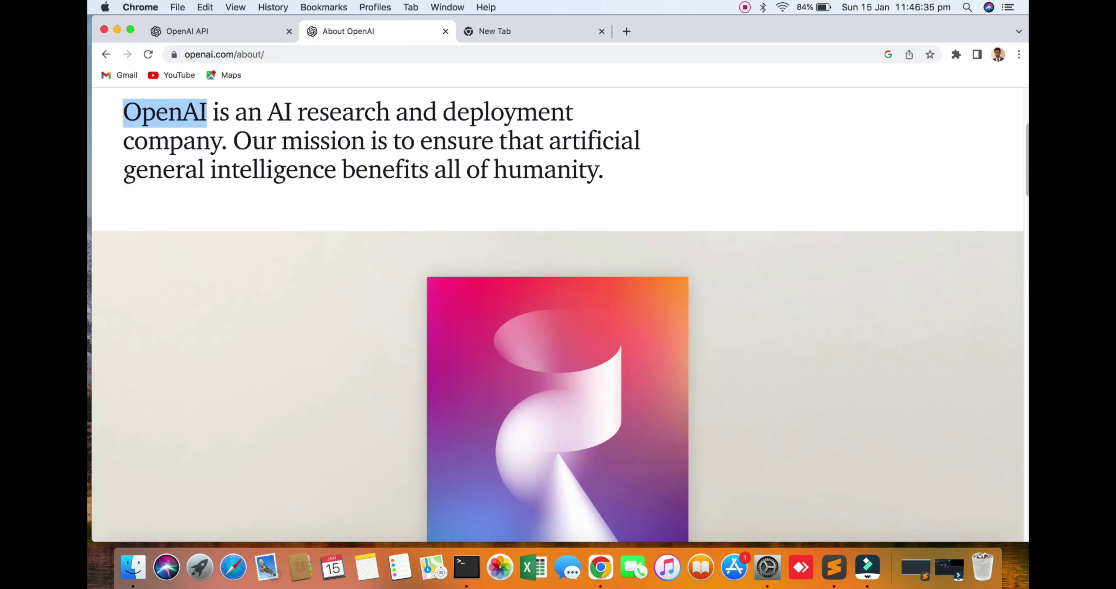
pyautogui.scroll(-20, 558, 315)
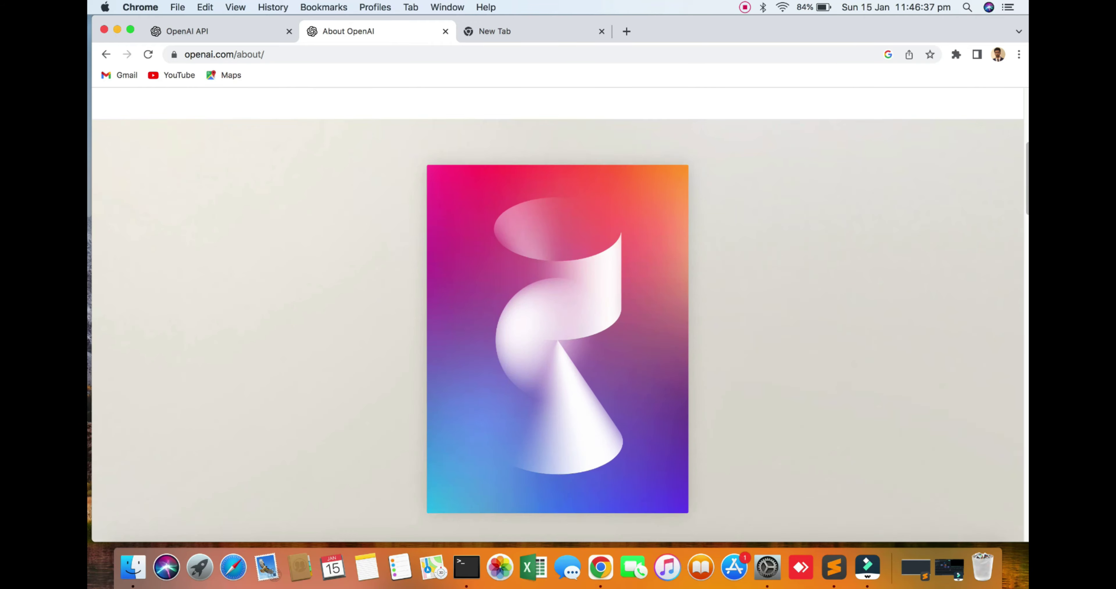
pyautogui.scroll(-15, 558, 315)
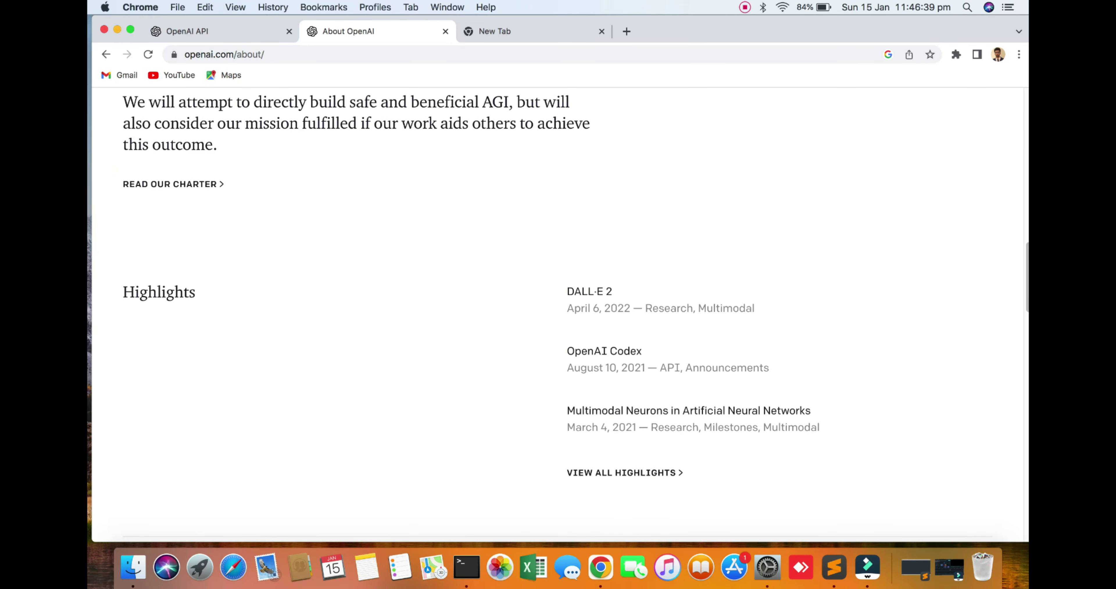
pyautogui.scroll(-10, 558, 315)
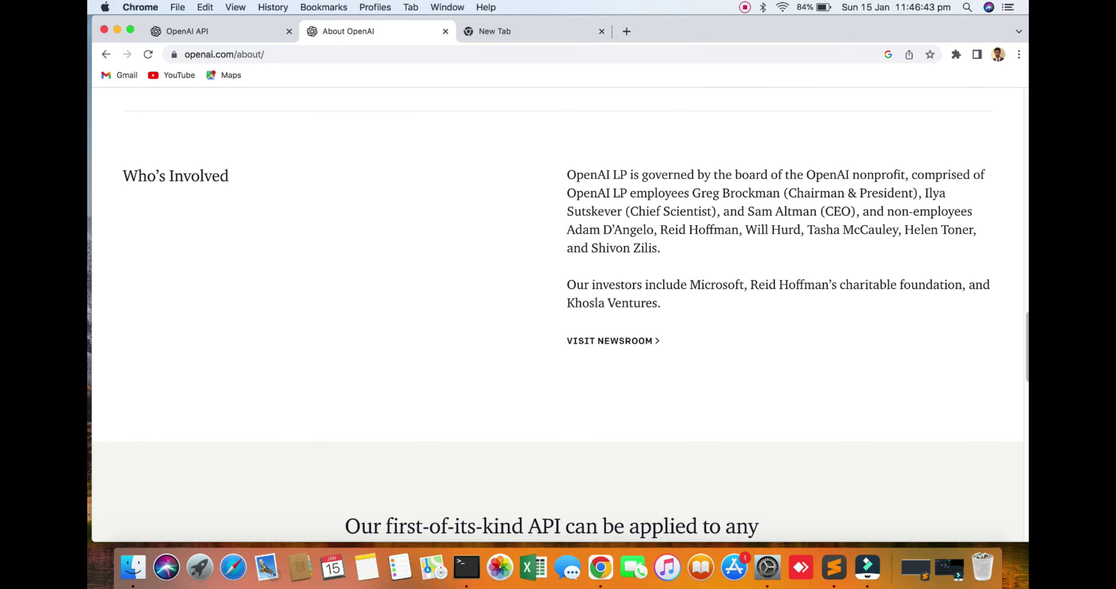
pyautogui.scroll(-20, 559, 315)
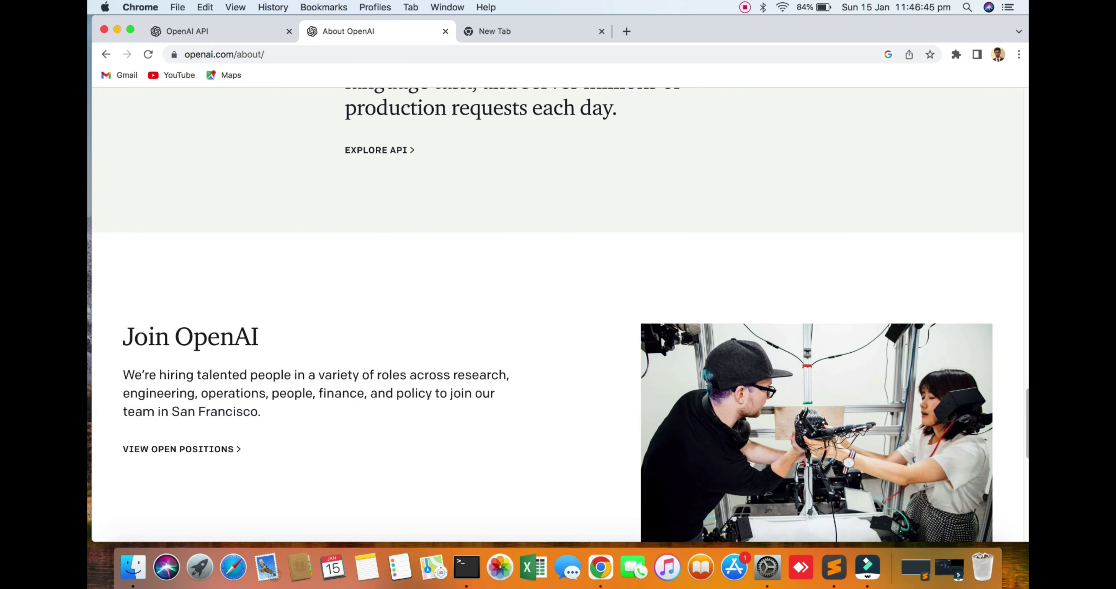
pyautogui.scroll(-6, 558, 316)
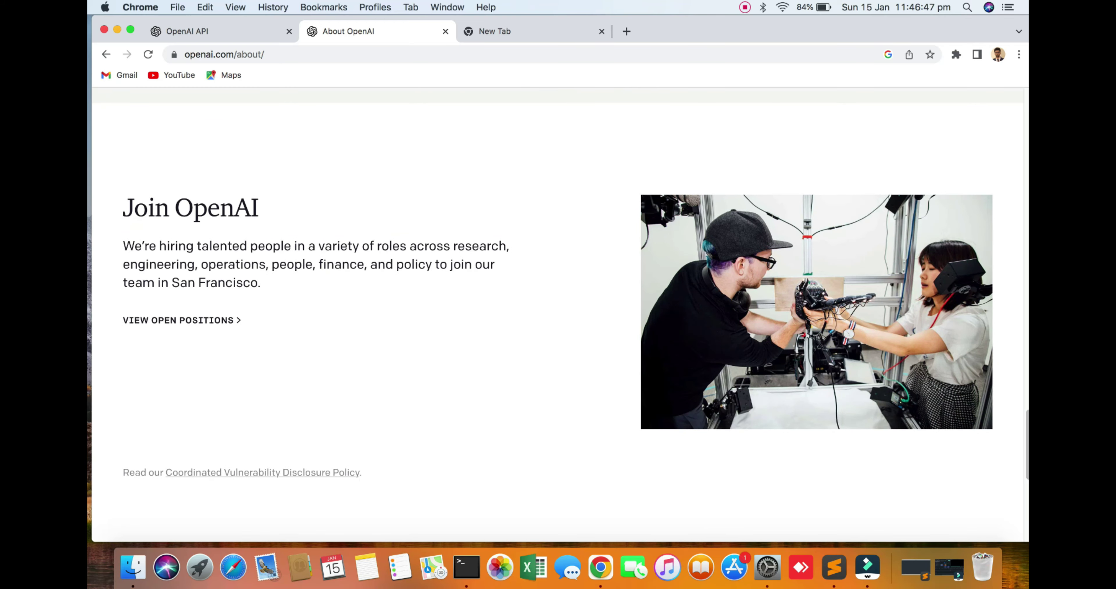
pyautogui.scroll(-17, 558, 315)
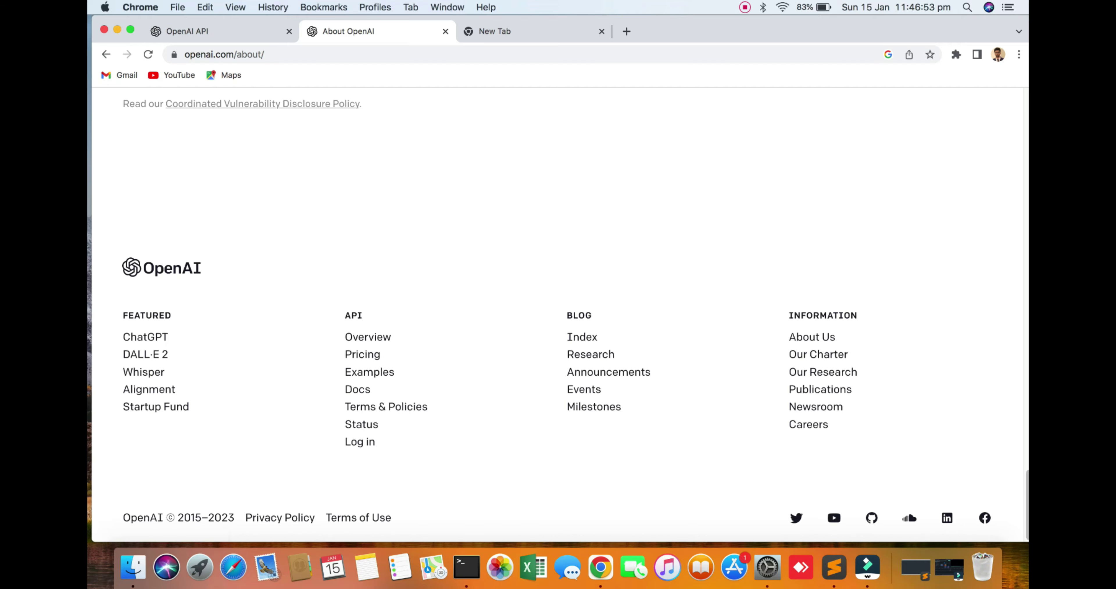
pyautogui.scroll(20, 558, 315)
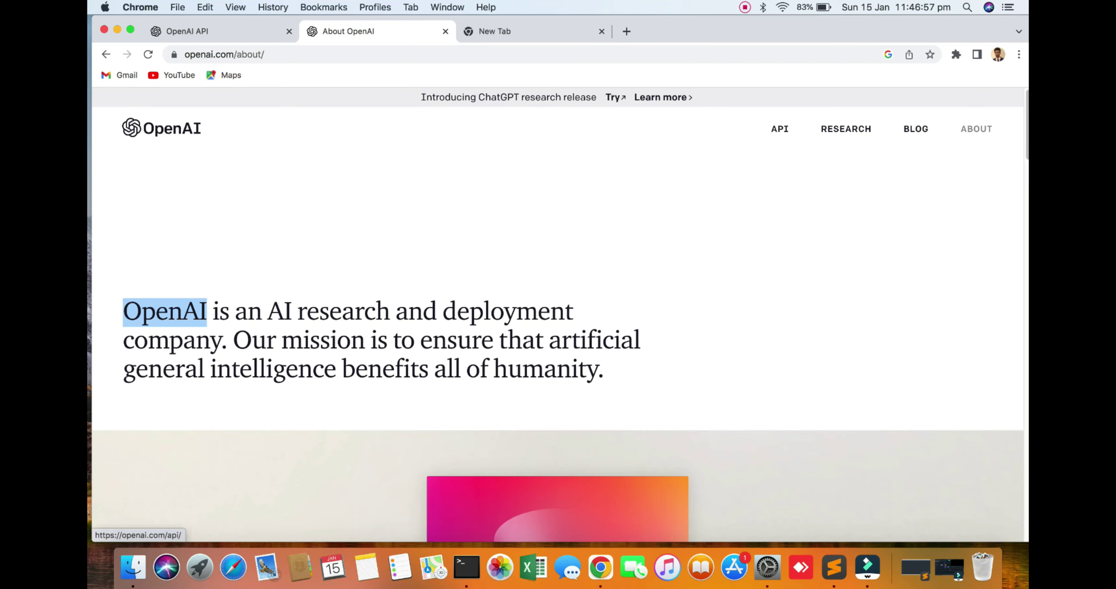
# Go to OpenAI's API page, open its Get Started link in a new tab and switch to the sign-up form
pyautogui.click(780, 128)
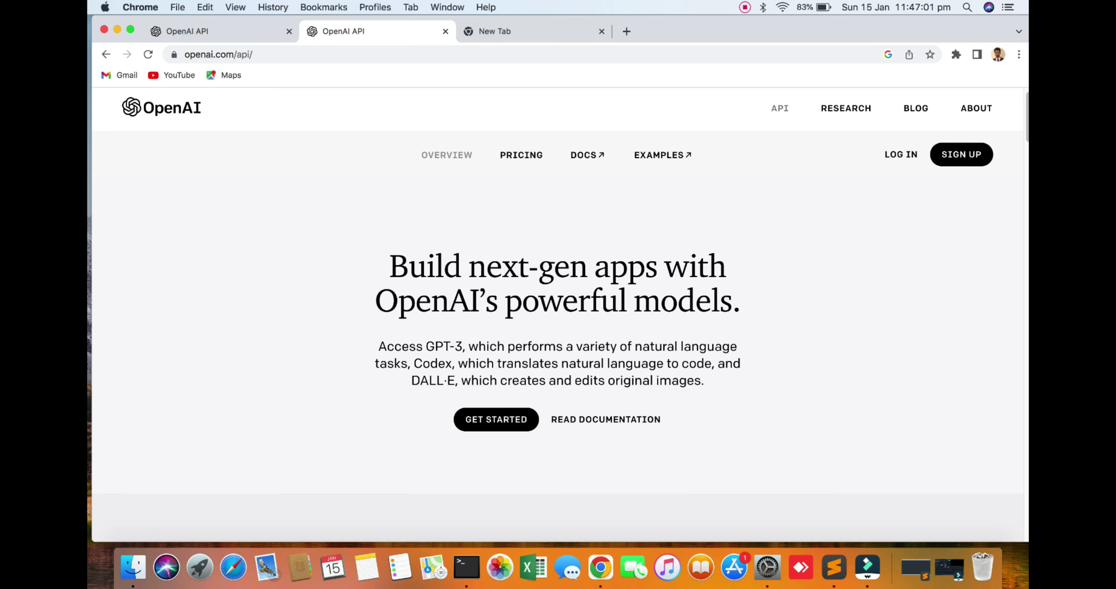
pyautogui.doubleClick(464, 268)
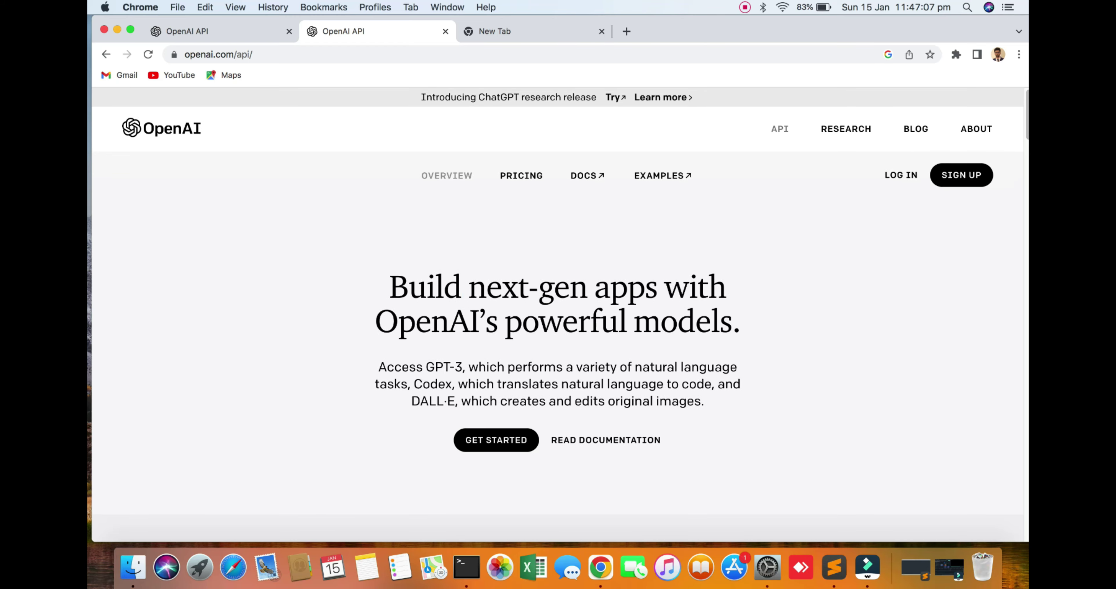
pyautogui.rightClick(508, 441)
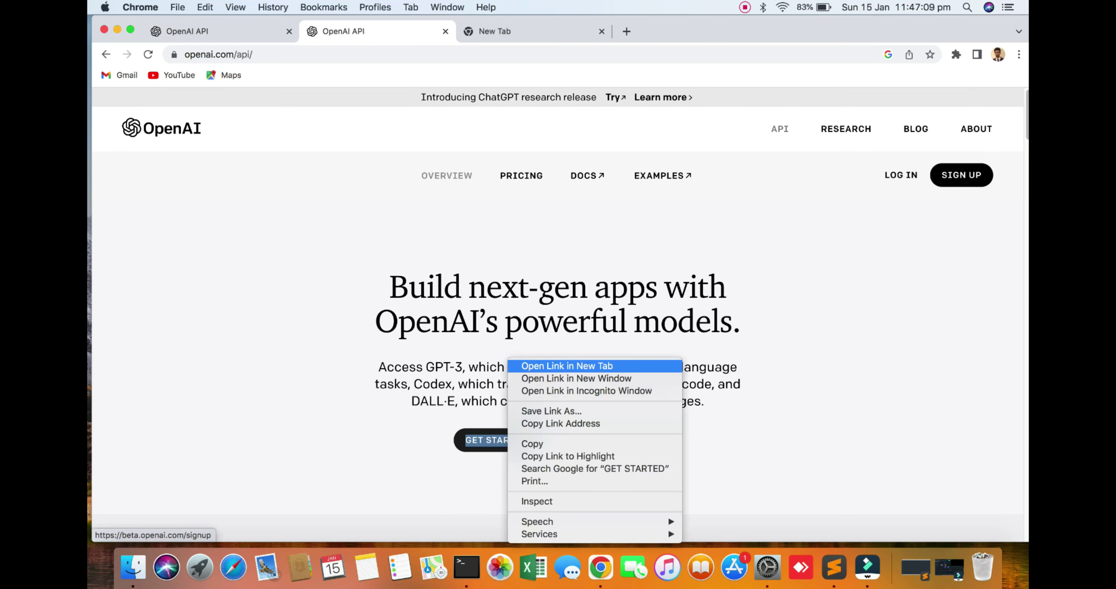
pyautogui.click(567, 366)
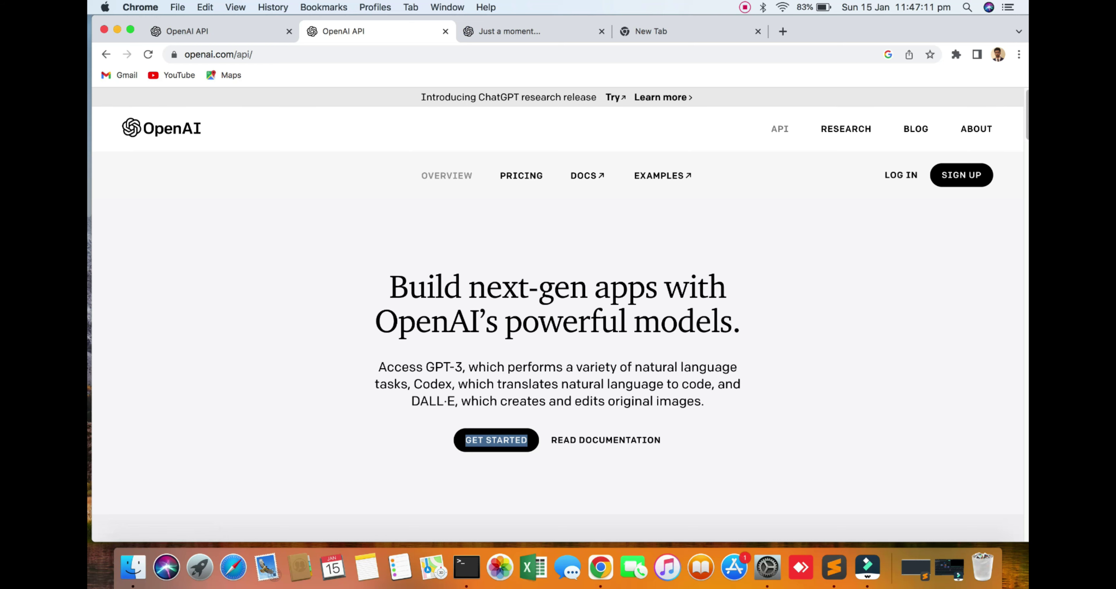
pyautogui.click(496, 440)
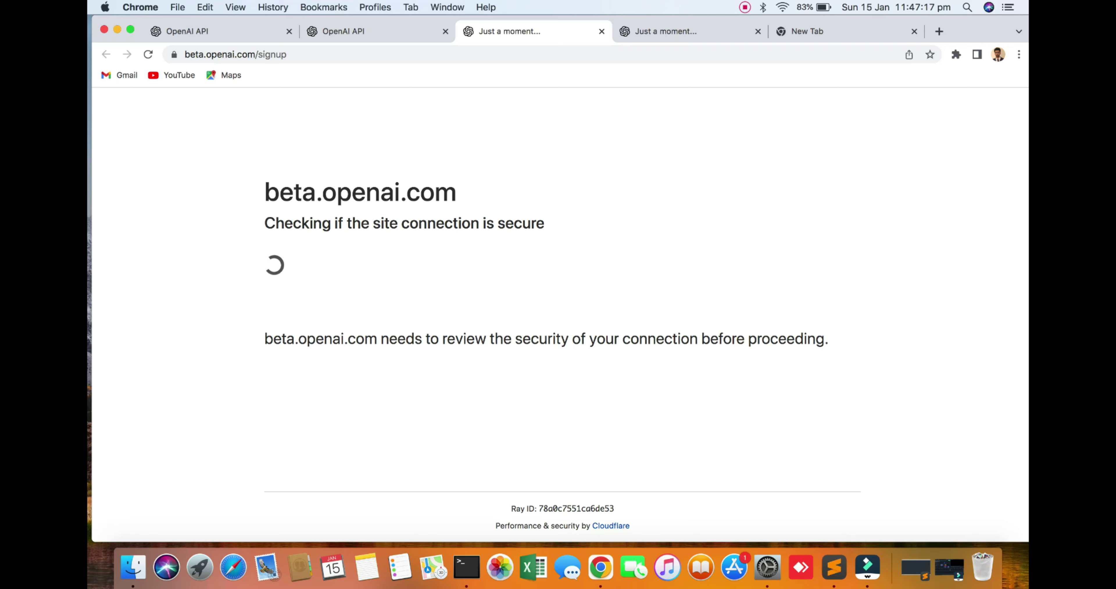
pyautogui.hotkey('ctrl', 'Tab')
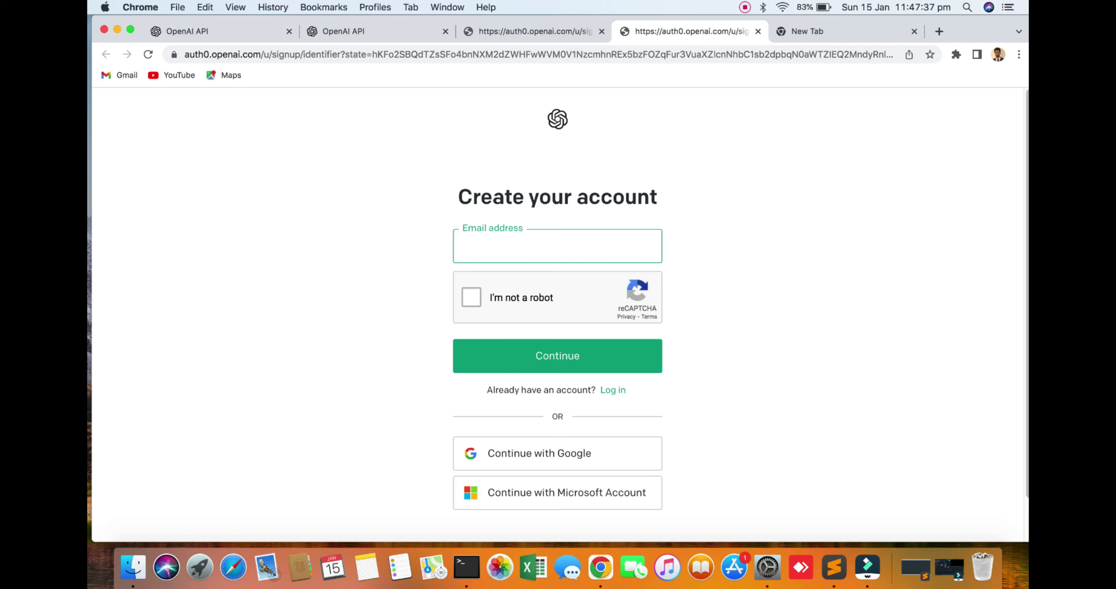
# Complete the "I'm not a robot" check and fill in the e-mail address on the account creation form
pyautogui.click(471, 297)
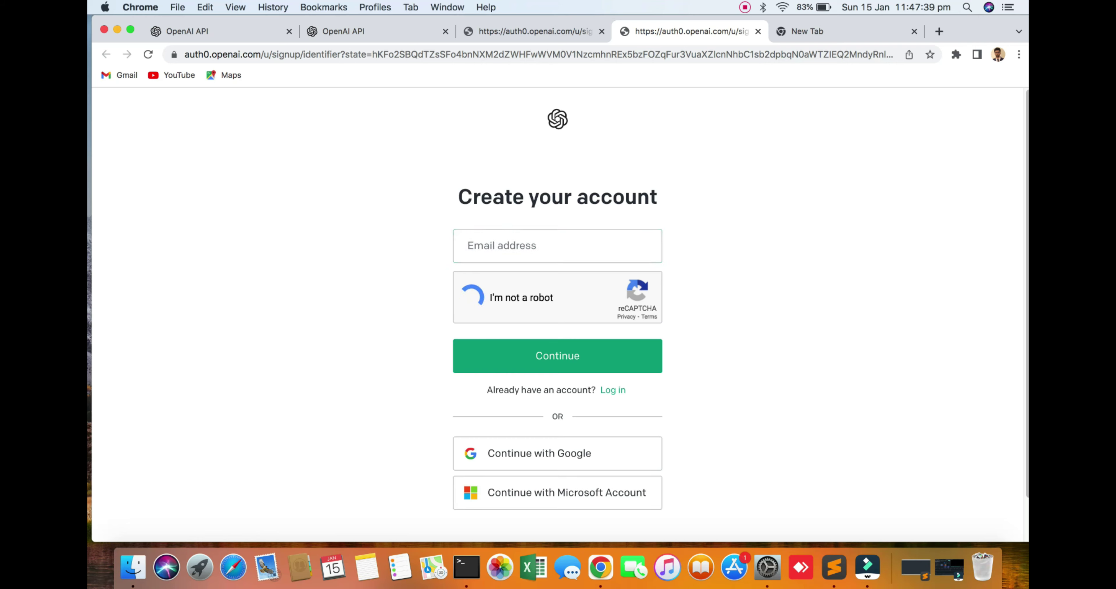
pyautogui.click(557, 246)
pyautogui.press('Down')
pyautogui.press('Return')
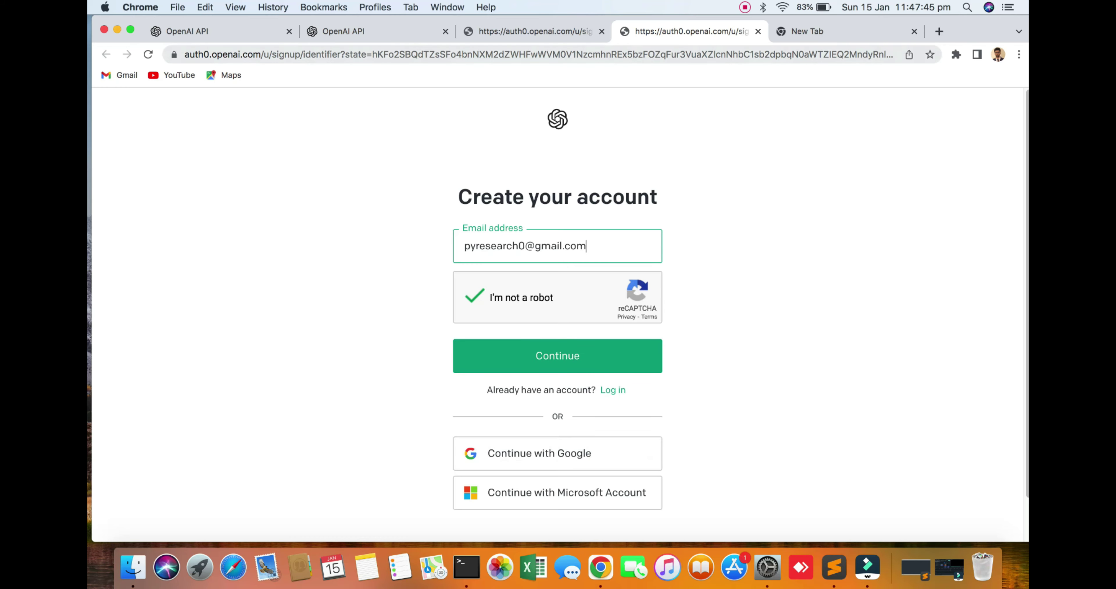
# Return to the original OpenAI tab and log in by continuing with an existing Google account
pyautogui.press('super+2')
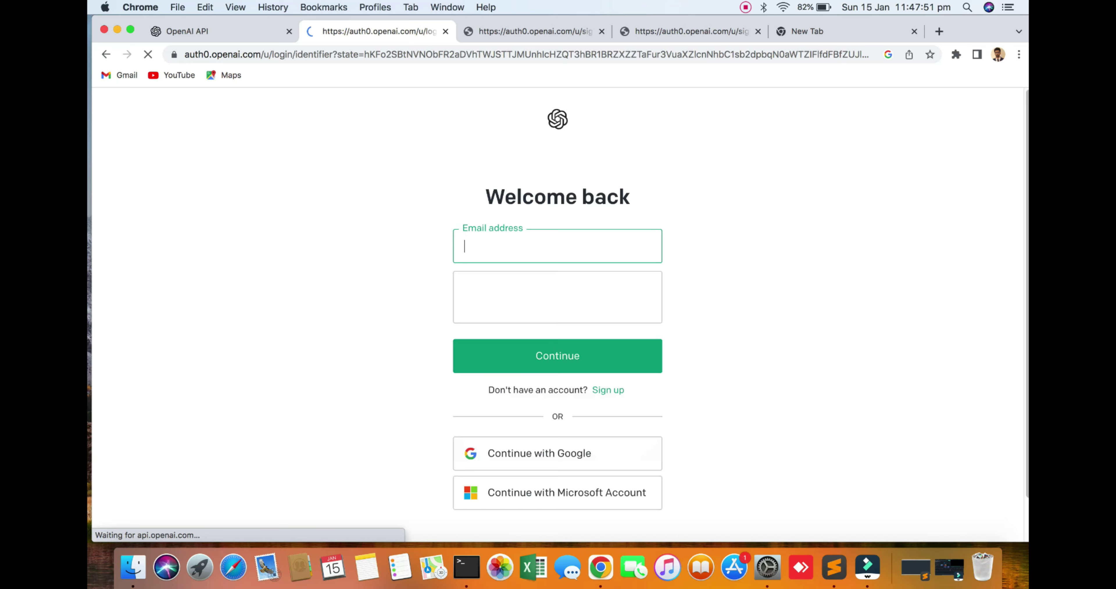
pyautogui.click(558, 453)
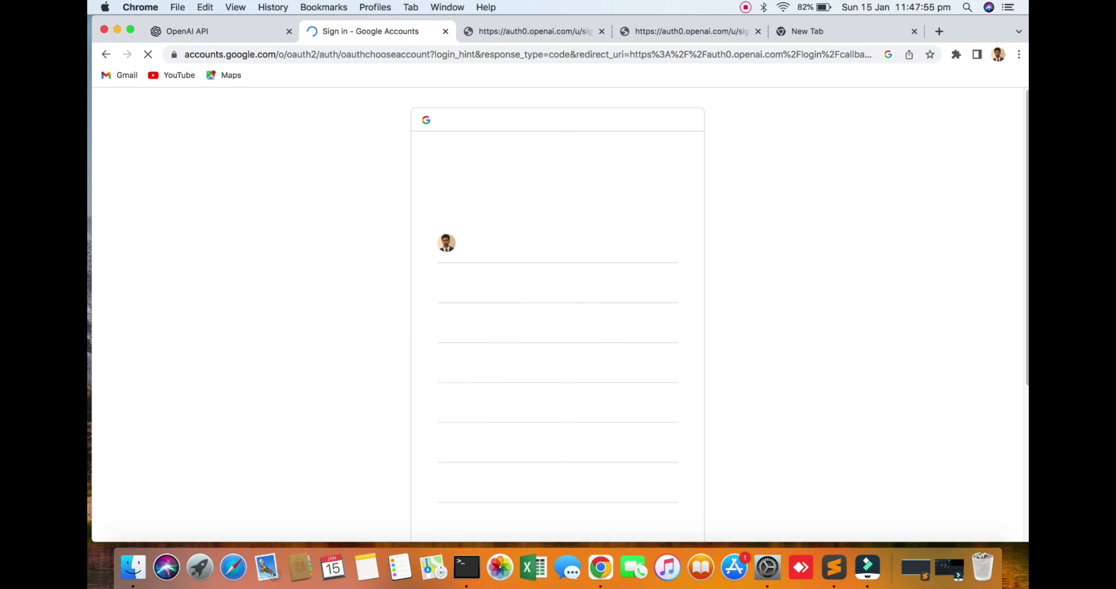
pyautogui.click(507, 283)
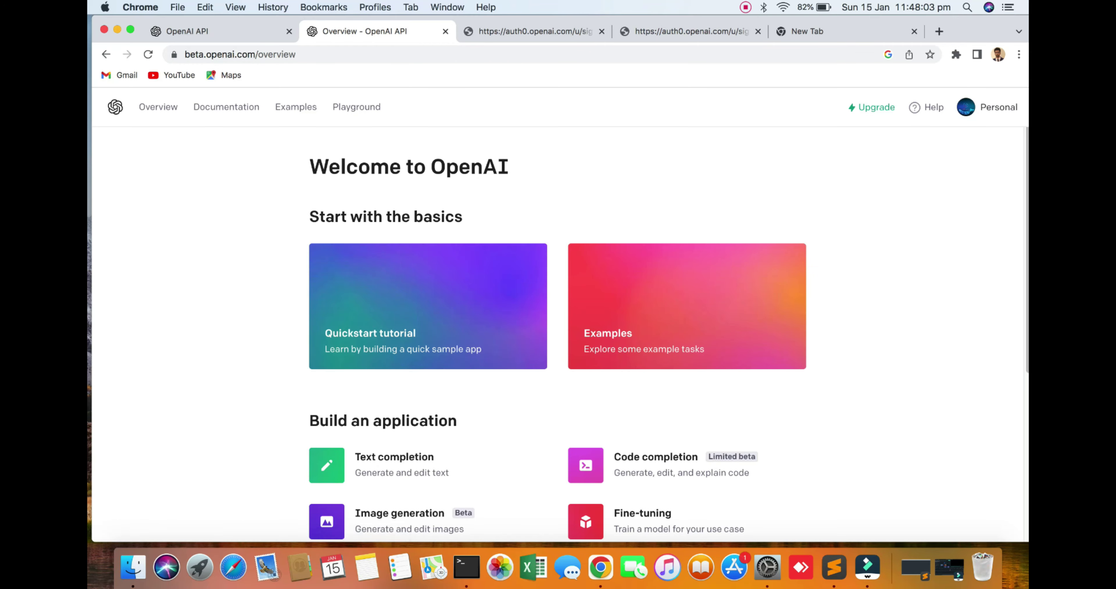
# Look over the Welcome to OpenAI page and open the Quickstart tutorial in a new tab
pyautogui.click(988, 108)
pyautogui.scroll(-5, 428, 338)
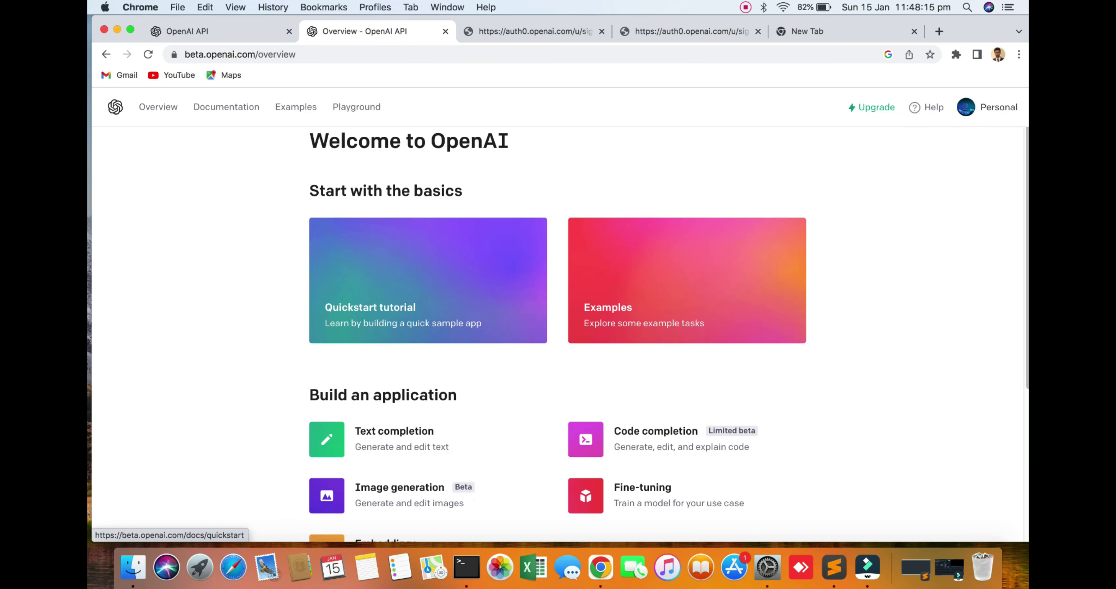
pyautogui.scroll(5, 429, 338)
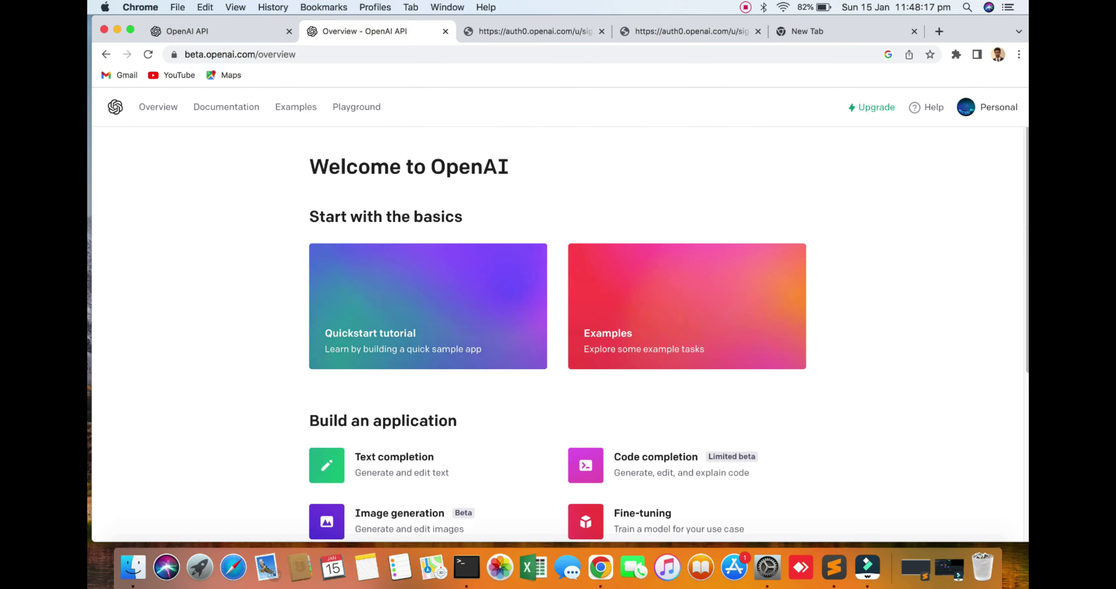
pyautogui.rightClick(396, 319)
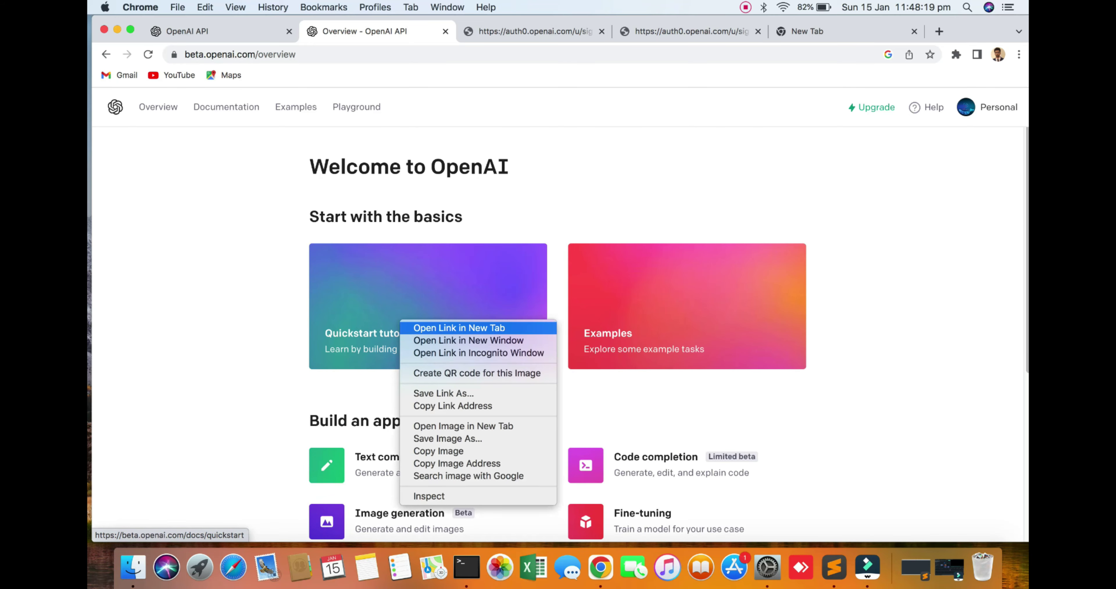
pyautogui.click(446, 326)
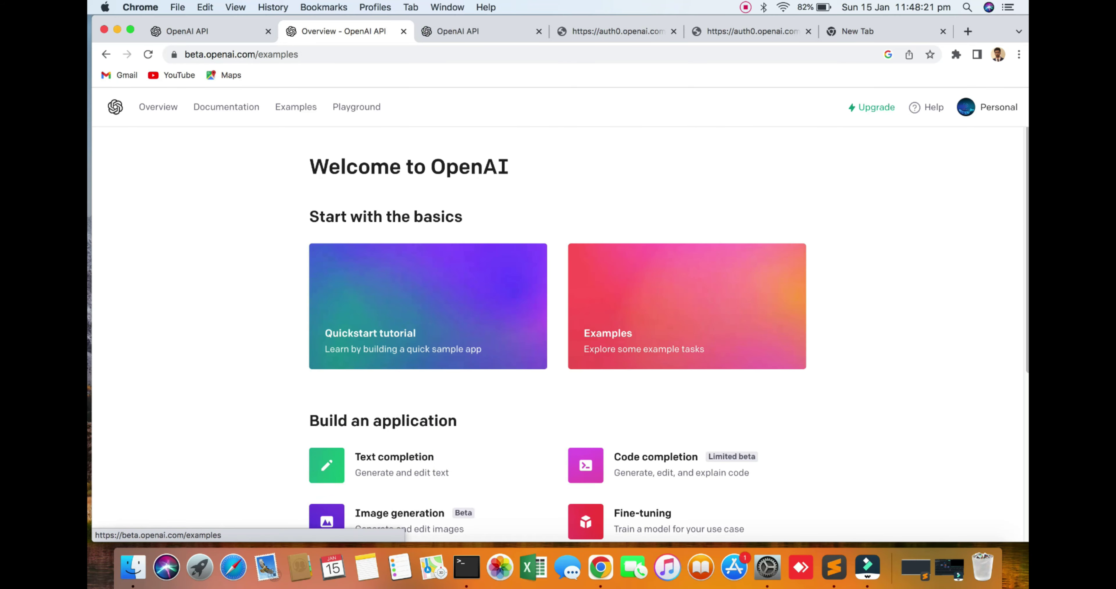
# Go to the Examples page and open the Grammar correction example
pyautogui.click(650, 333)
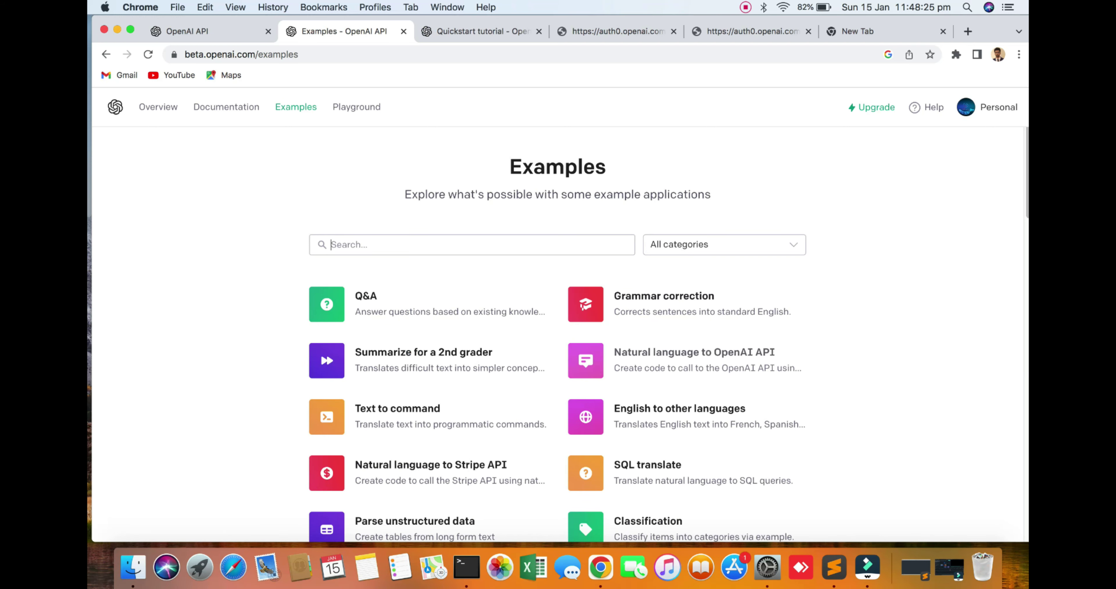
pyautogui.scroll(-1, 558, 344)
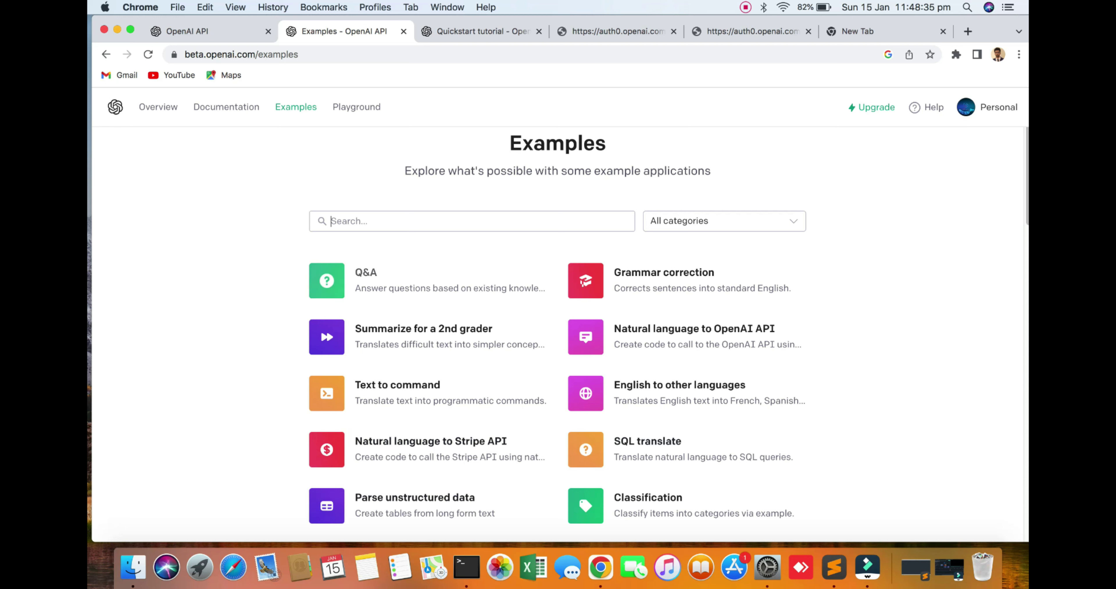
pyautogui.rightClick(689, 272)
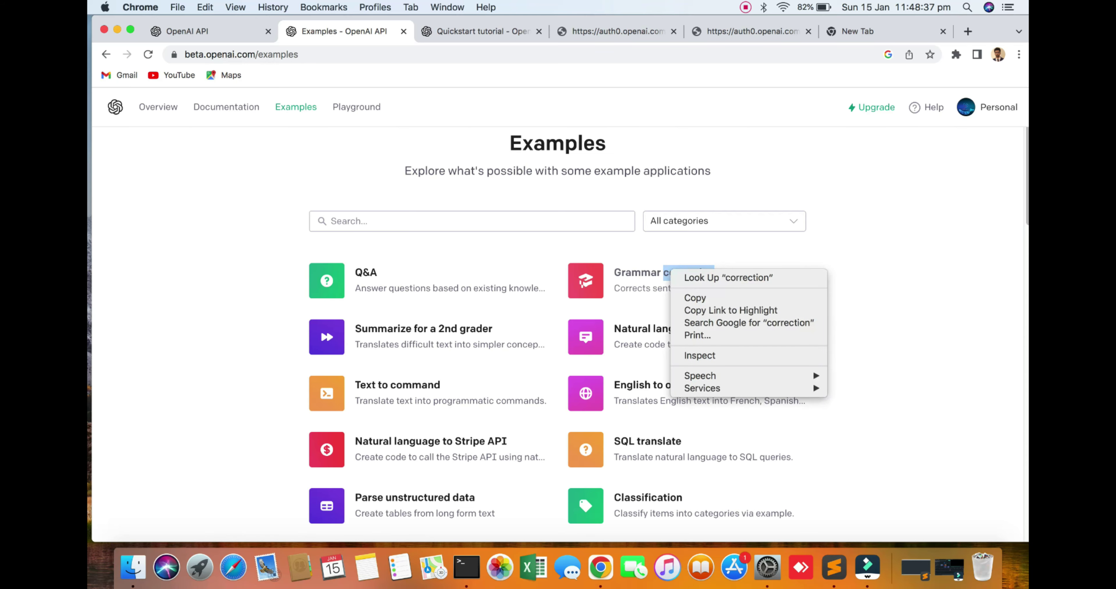
pyautogui.click(689, 277)
pyautogui.click(689, 277)
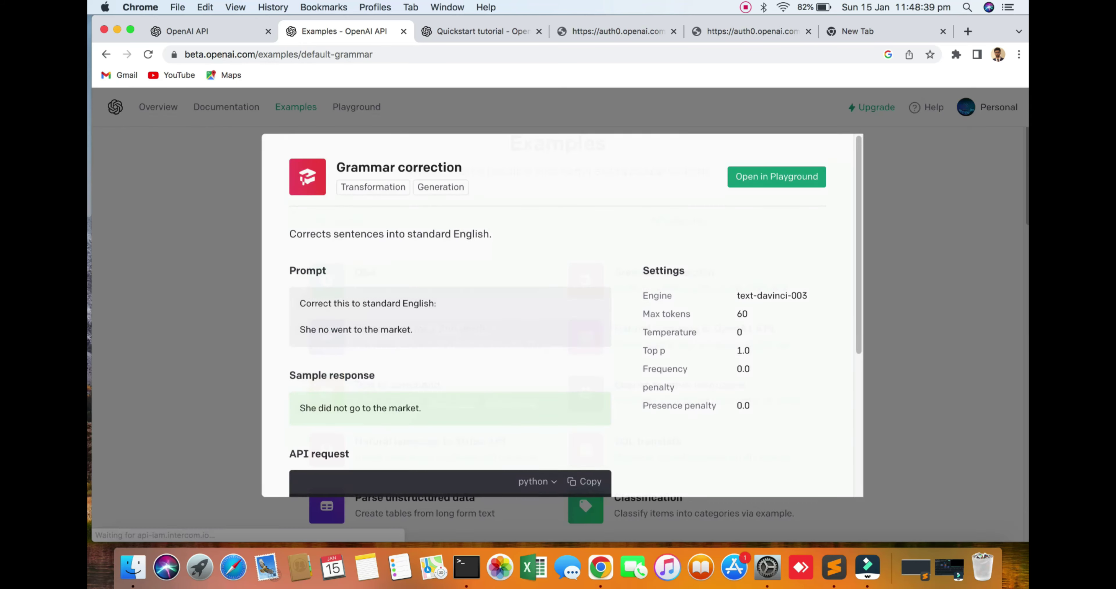
# Review the Grammar correction example's prompt, sample response and API request, including the library options python, node.js, curl and json
pyautogui.scroll(-5, 562, 314)
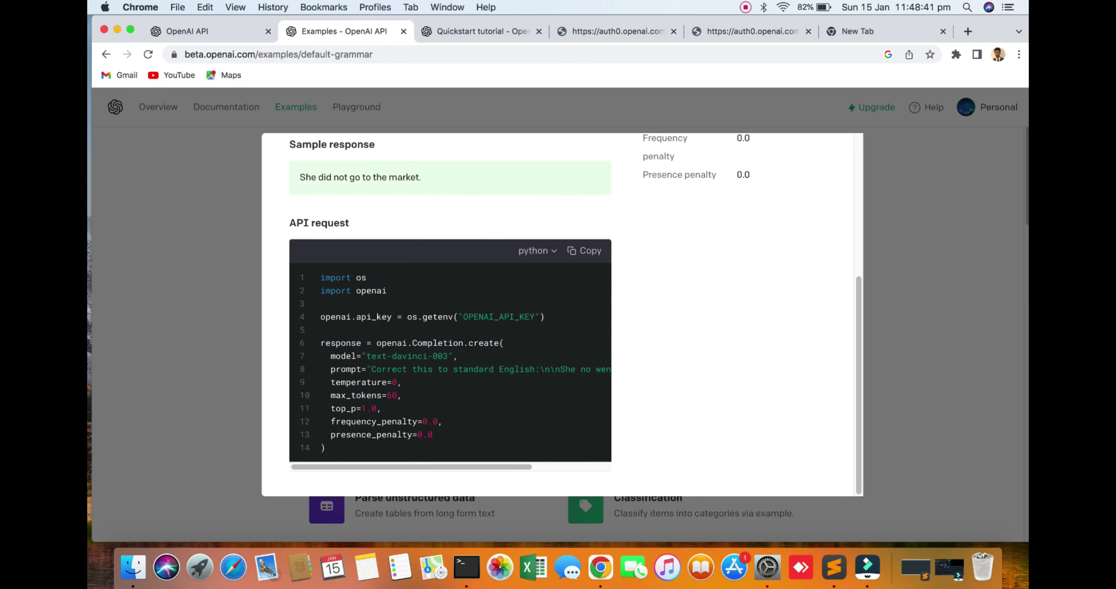
pyautogui.scroll(5, 563, 315)
pyautogui.scroll(-5, 563, 315)
pyautogui.click(538, 250)
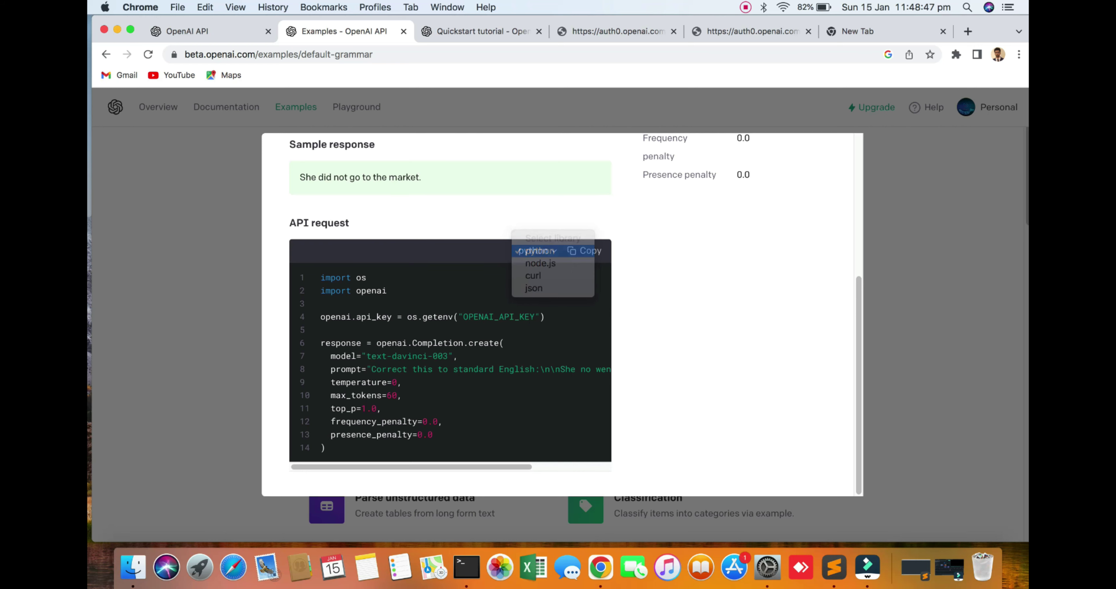
pyautogui.press('Down')
pyautogui.press('Down')
pyautogui.press('Down')
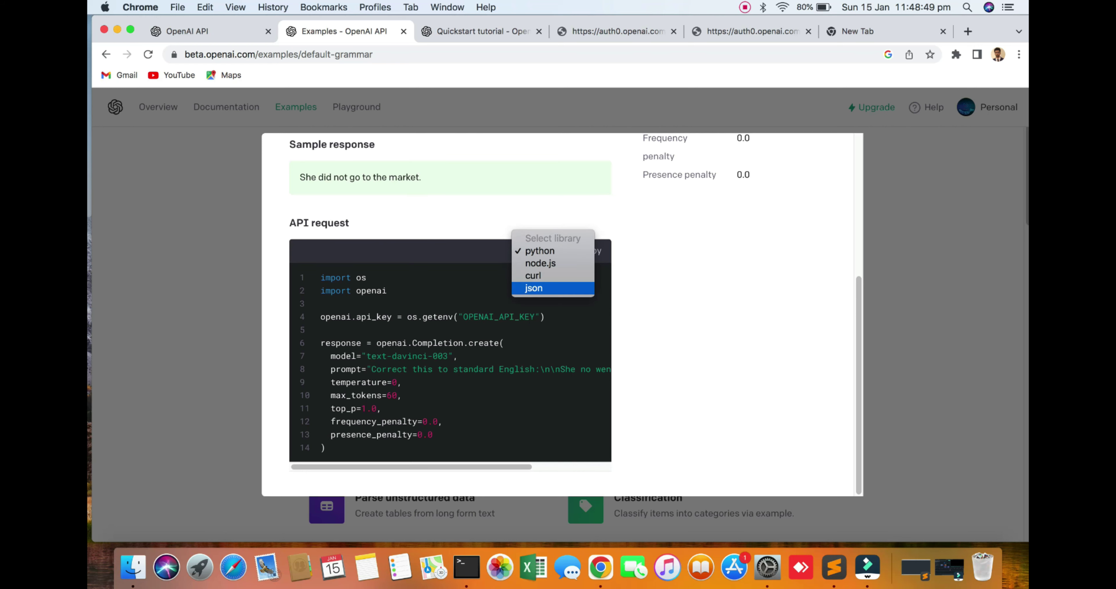
# Keep python as the library and copy the Grammar correction API request code
pyautogui.click(600, 251)
pyautogui.click(600, 251)
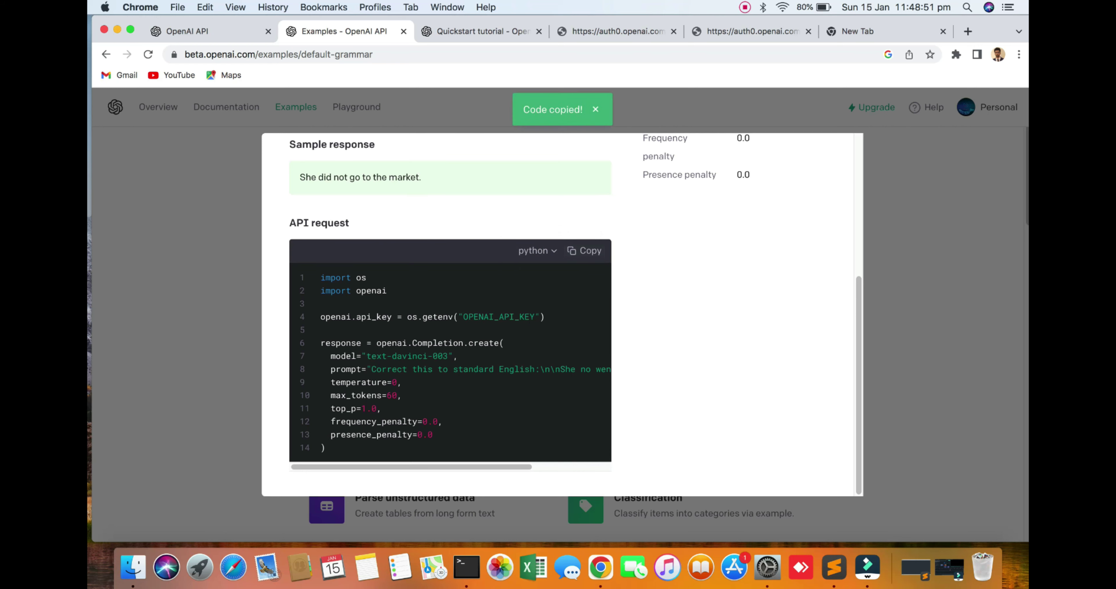
pyautogui.scroll(5, 562, 314)
pyautogui.scroll(-3, 562, 314)
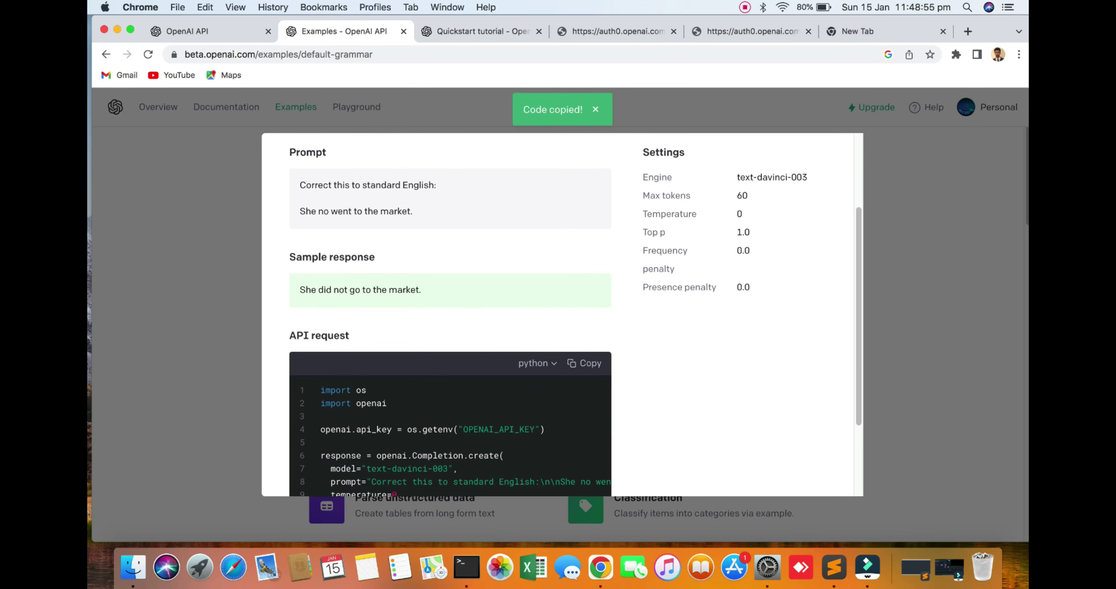
# Switch to Terminal, clear its old output and move its window closer to the middle of the screen
pyautogui.click(466, 567)
pyautogui.write('c')
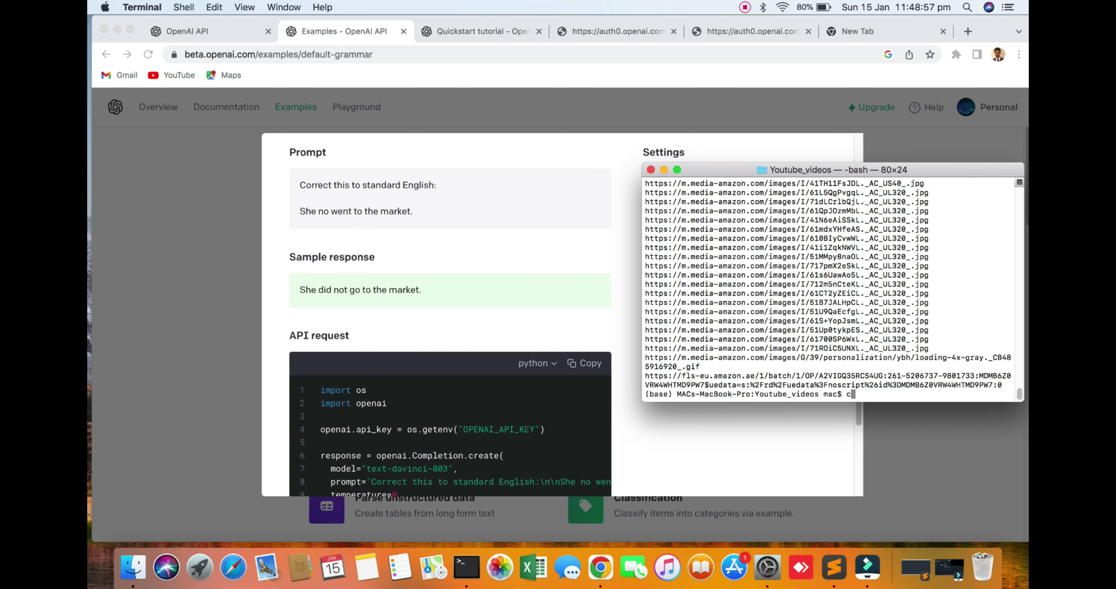
pyautogui.write('lear')
pyautogui.press('Return')
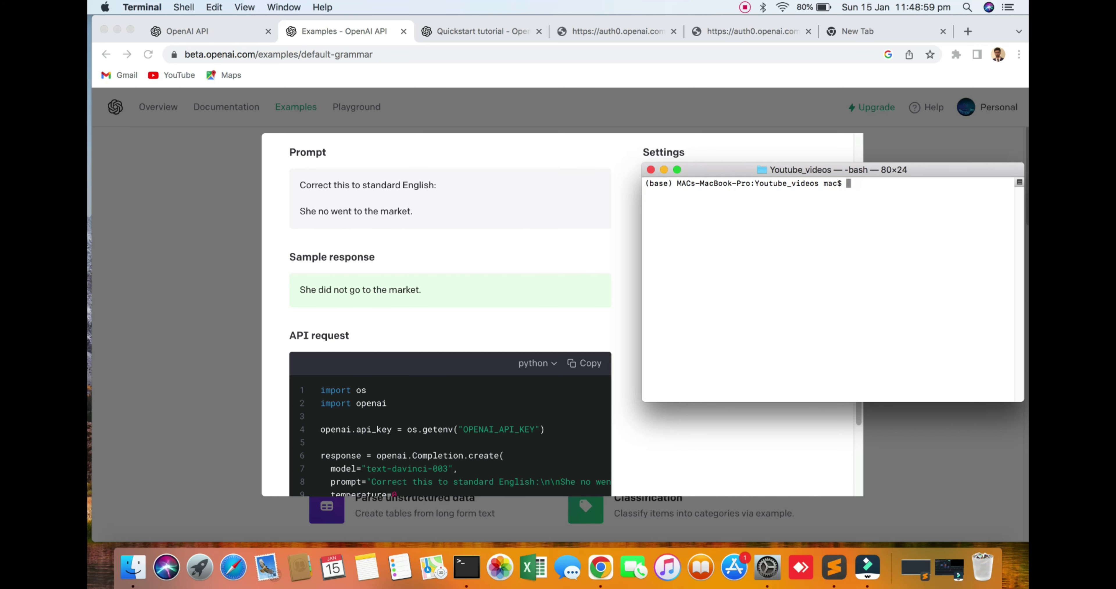
pyautogui.moveTo(715, 169); pyautogui.dragTo(603, 144)
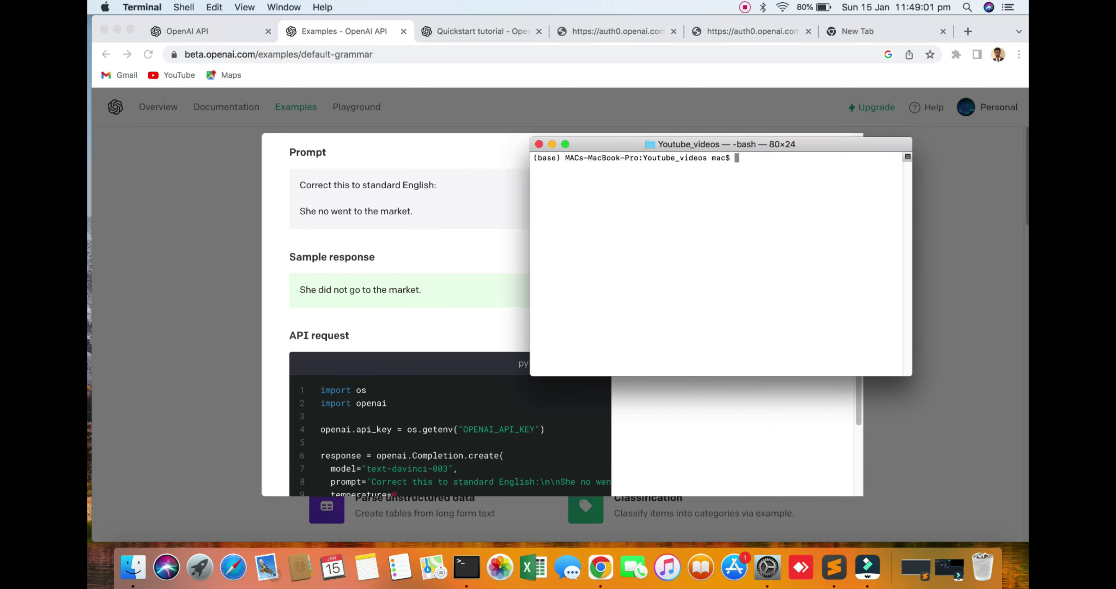
# Install the OpenAI Python package with the command "pip install openai"
pyautogui.write('pip install openai')
pyautogui.press('Return')
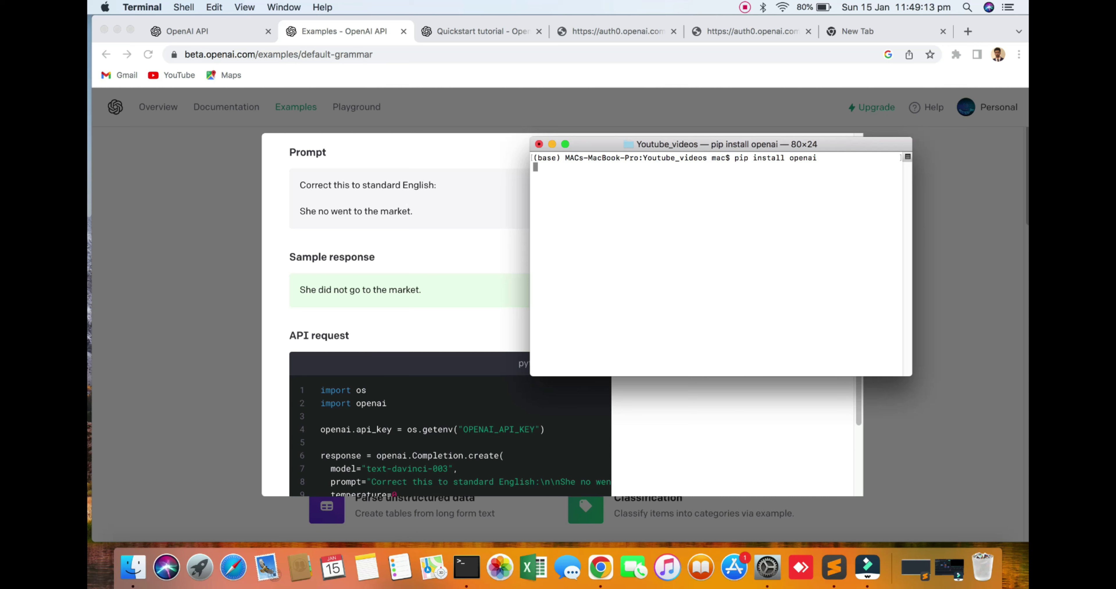
pyautogui.scroll(-3, 407, 303)
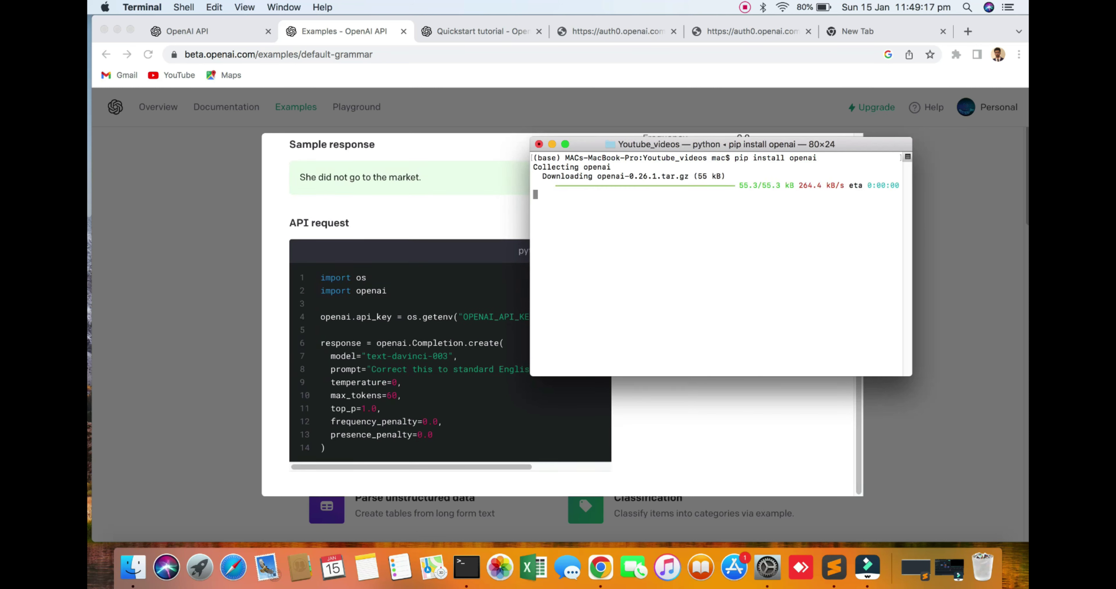
# Return to Chrome, close the Grammar correction example and switch to the Quickstart tutorial tab
pyautogui.press('super+Tab')
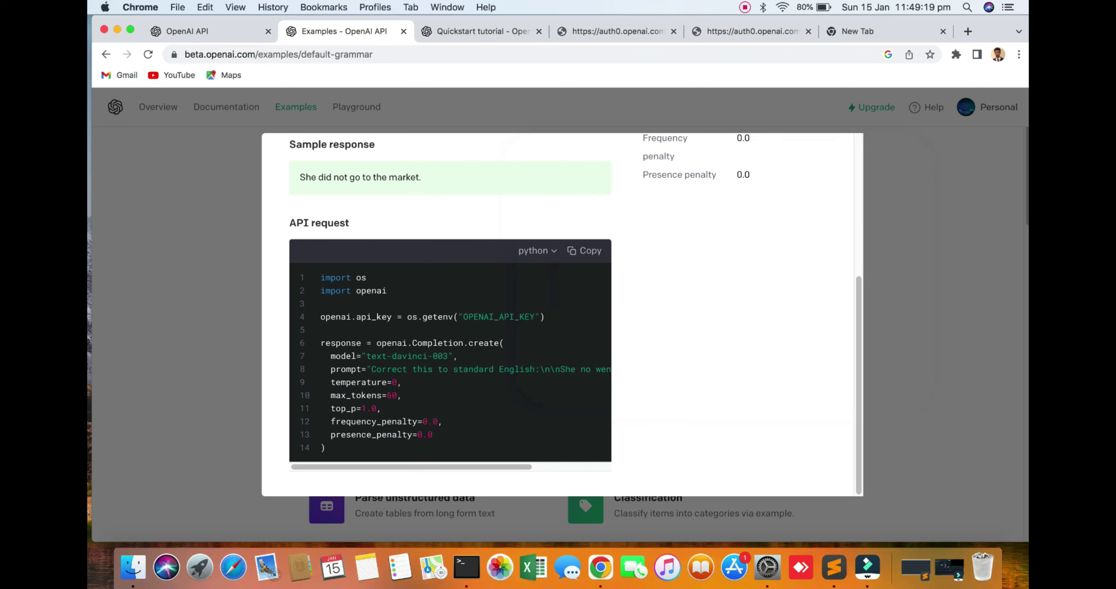
pyautogui.press('Escape')
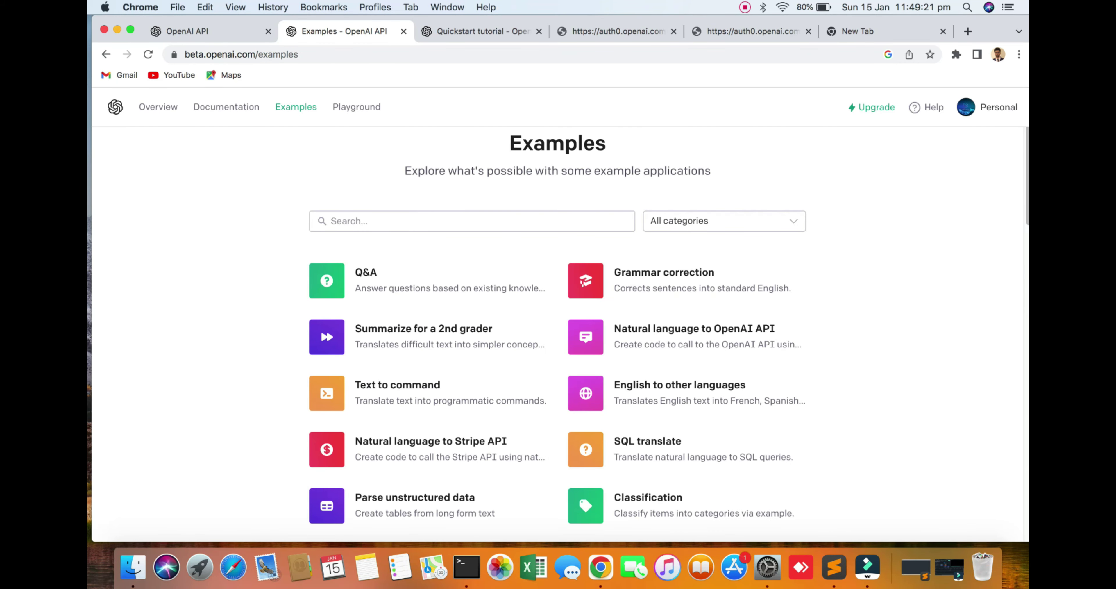
pyautogui.hotkey('ctrl', 'Tab')
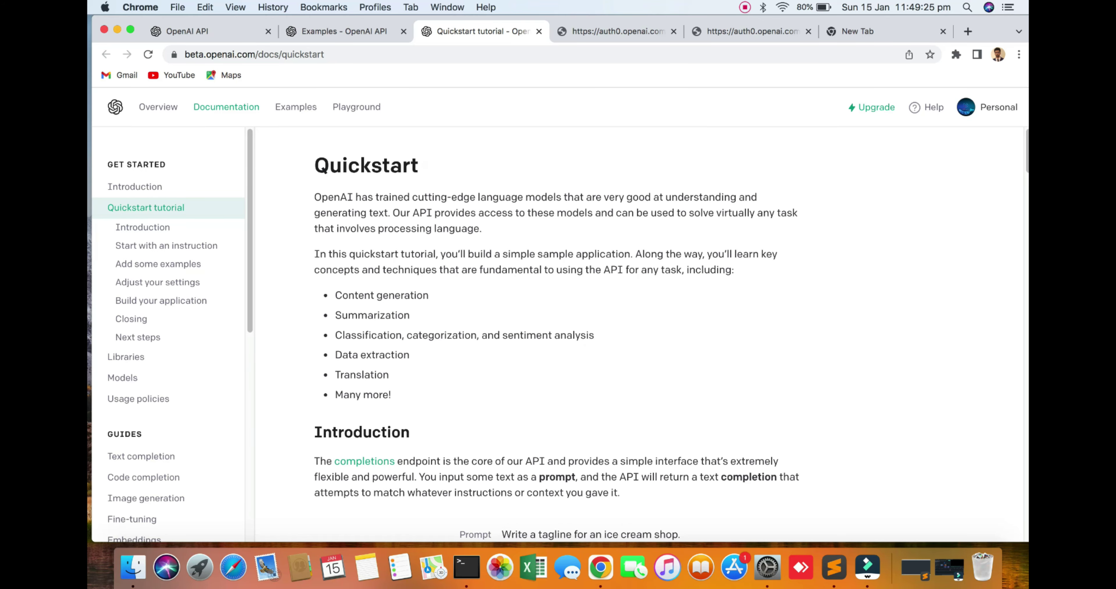
# Read through the Quickstart tutorial's list of API tasks, such as content generation, data extraction and translation, and its introduction
pyautogui.doubleClick(354, 295)
pyautogui.scroll(-1, 559, 334)
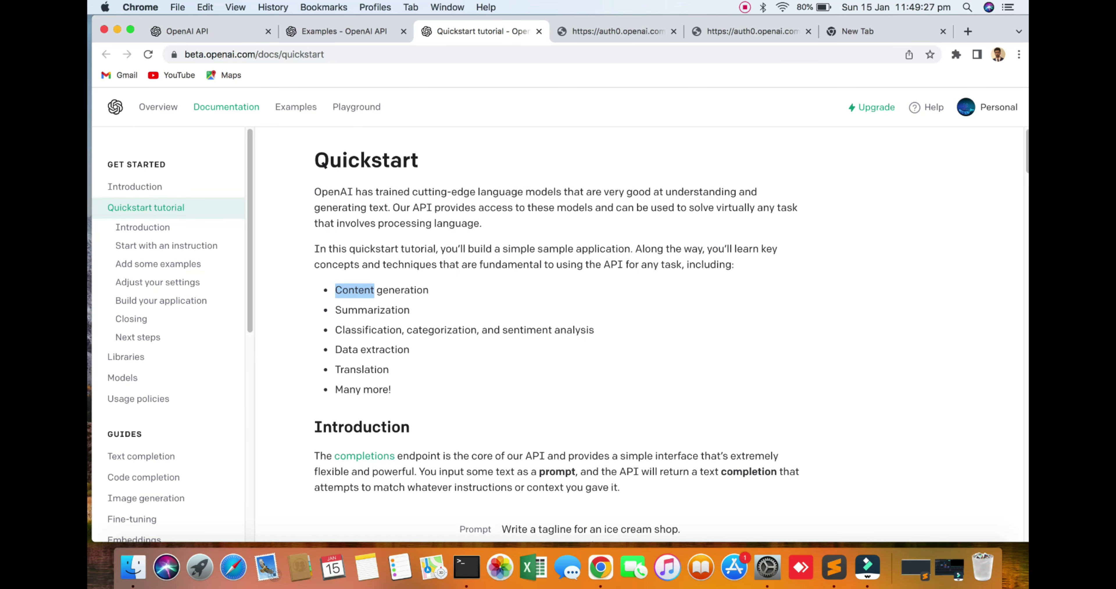
pyautogui.doubleClick(385, 350)
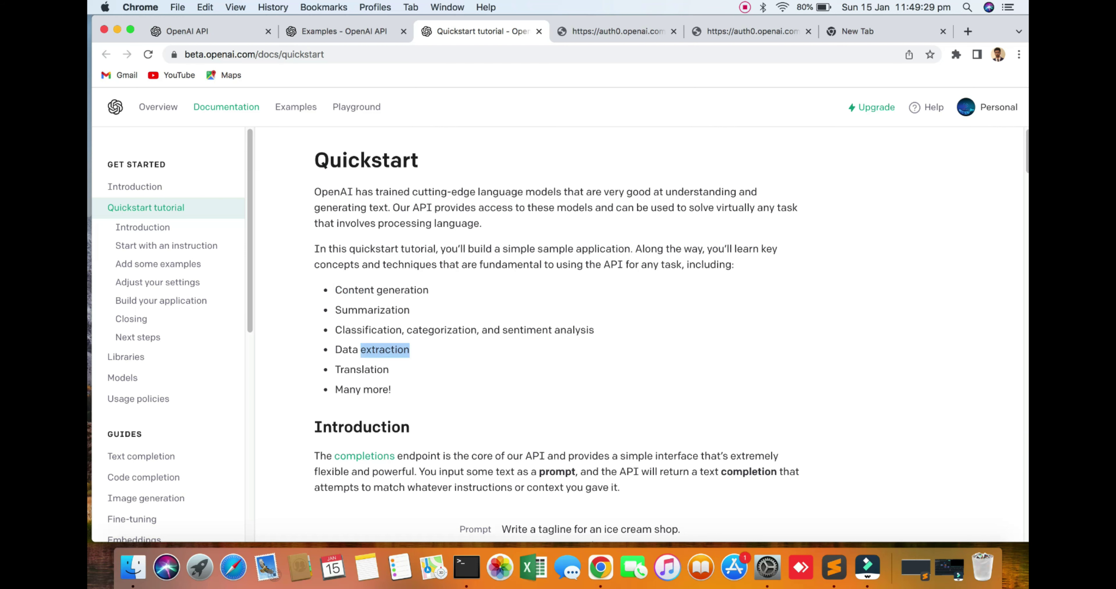
pyautogui.scroll(-3, 558, 341)
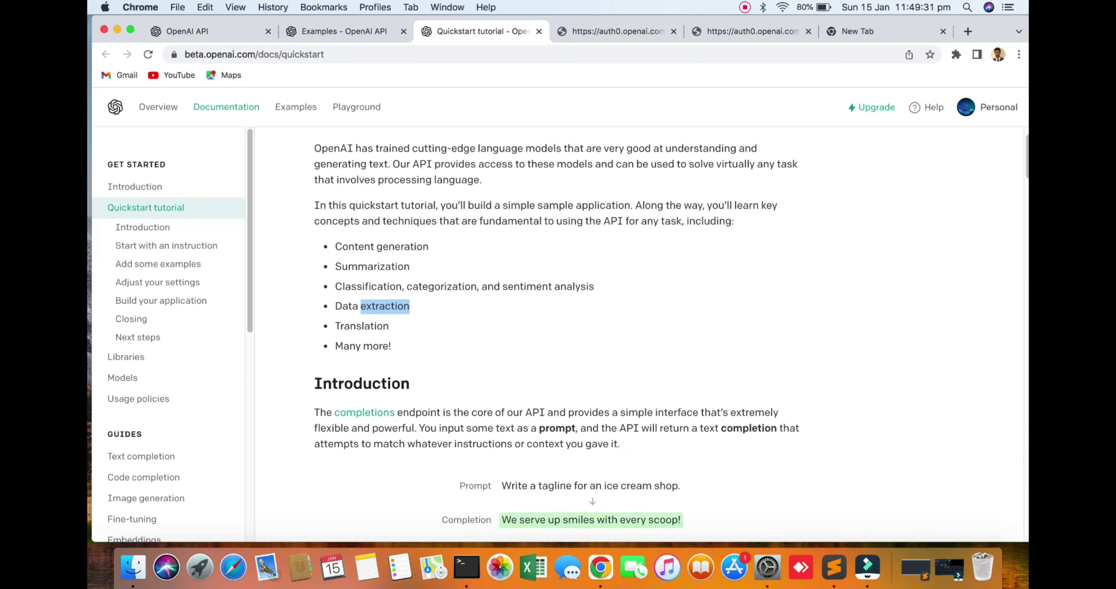
pyautogui.doubleClick(362, 326)
pyautogui.scroll(-10, 362, 326)
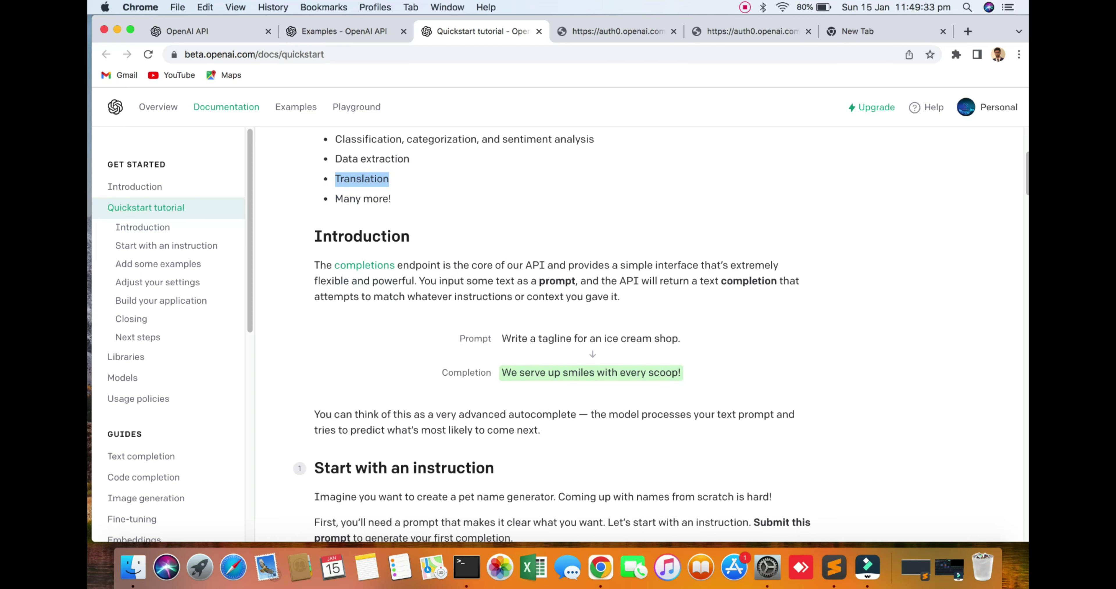
pyautogui.scroll(-5, 557, 329)
# Switch to the Codex JavaScript Sandbox tab and enter the instruction "i want calualator"
pyautogui.press('super+1')
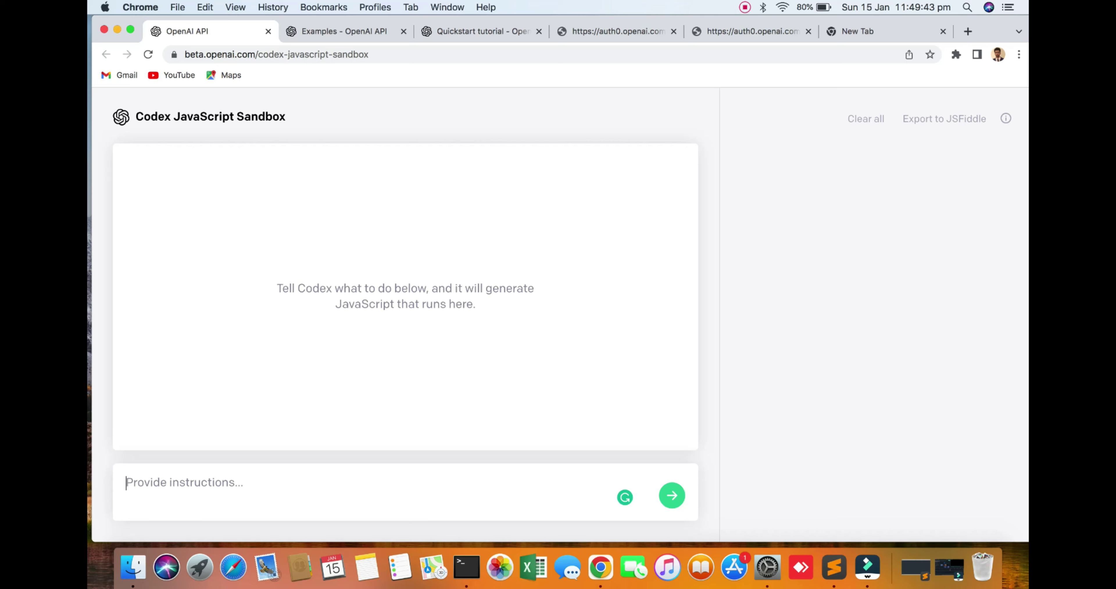
pyautogui.write('i w')
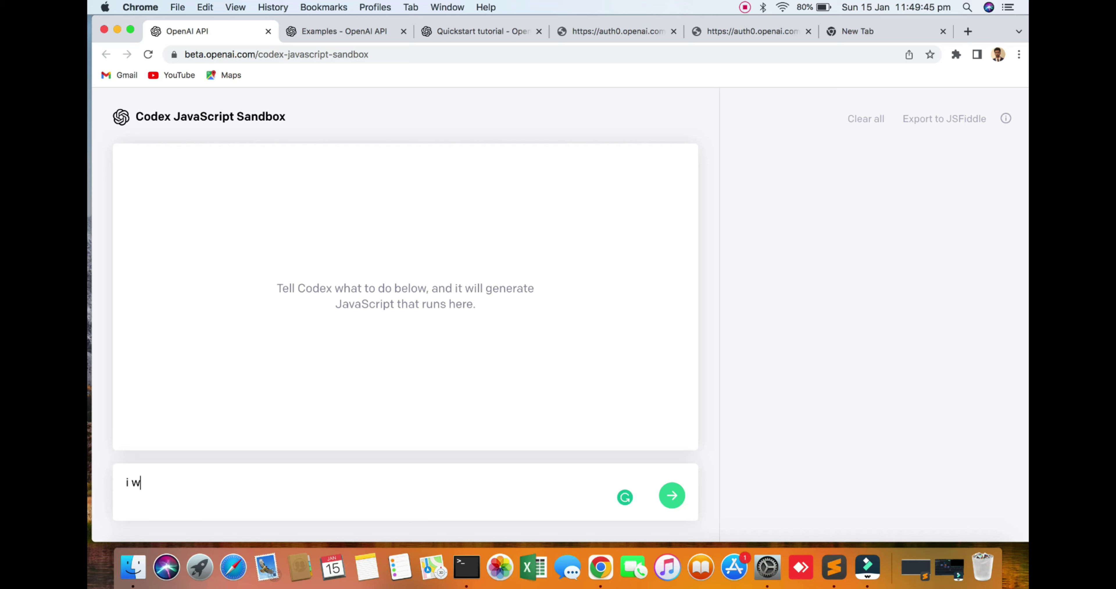
pyautogui.write('ant calu')
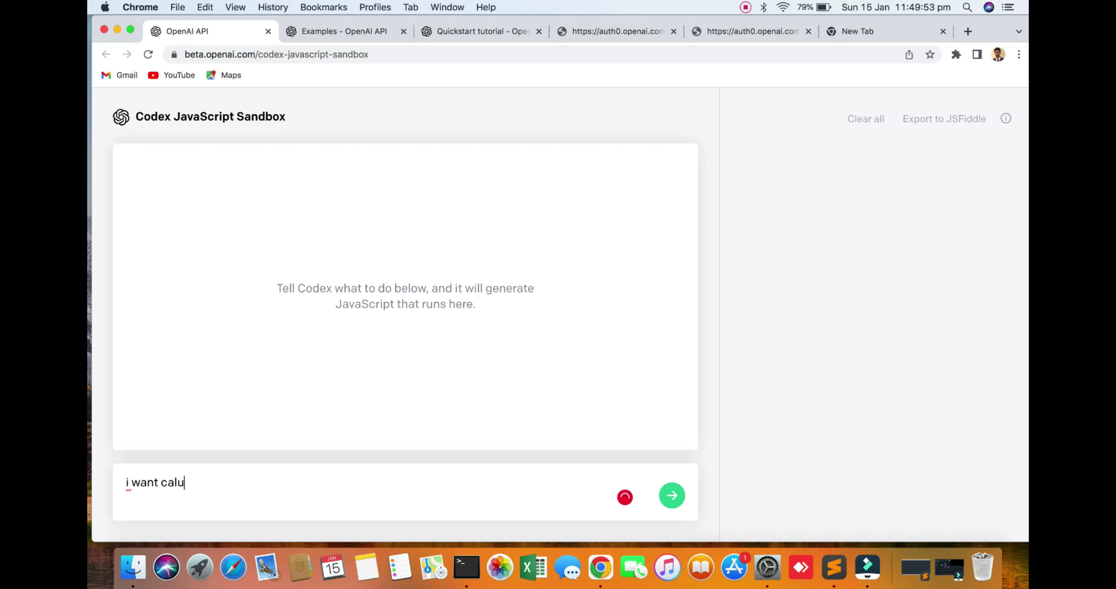
pyautogui.write('alator')
pyautogui.press('Return')
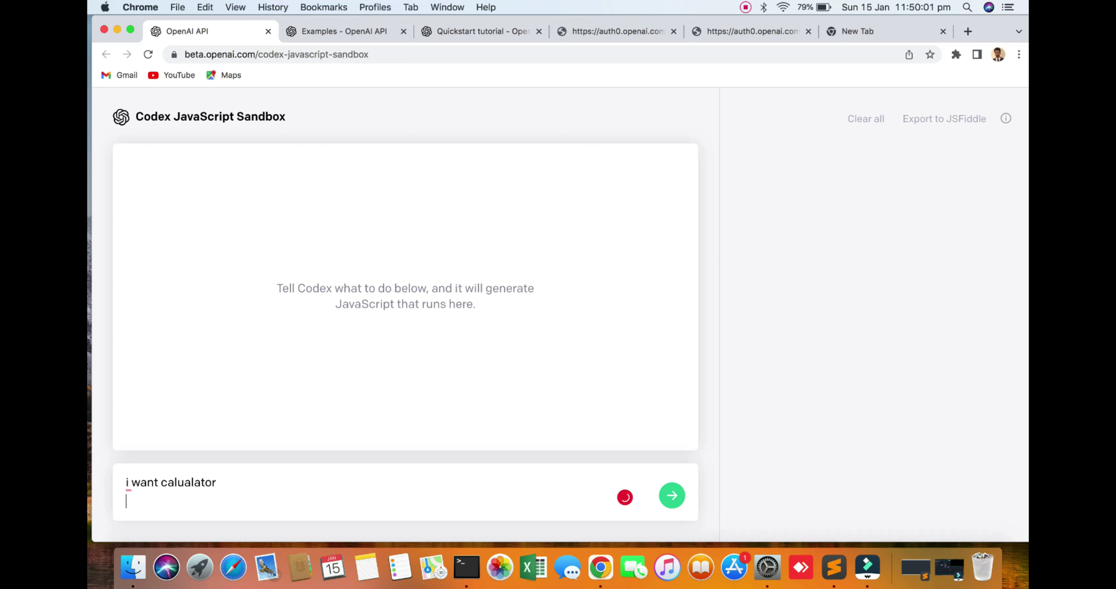